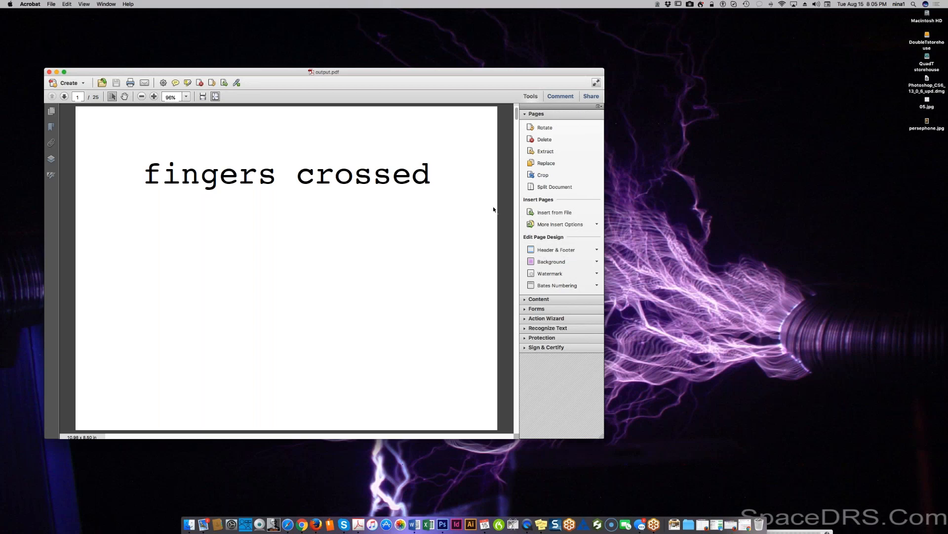
Extract pages 1 to 25 of output.pdf as separate files
left_click(531, 97)
left_click(531, 97)
left_click(530, 174)
left_click(561, 154)
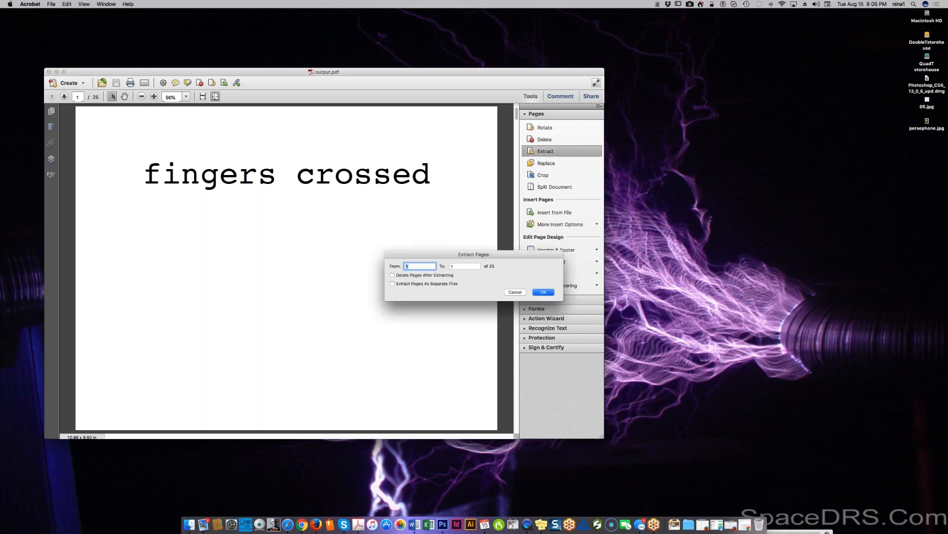
left_click(450, 267)
left_click(401, 284)
left_click(544, 292)
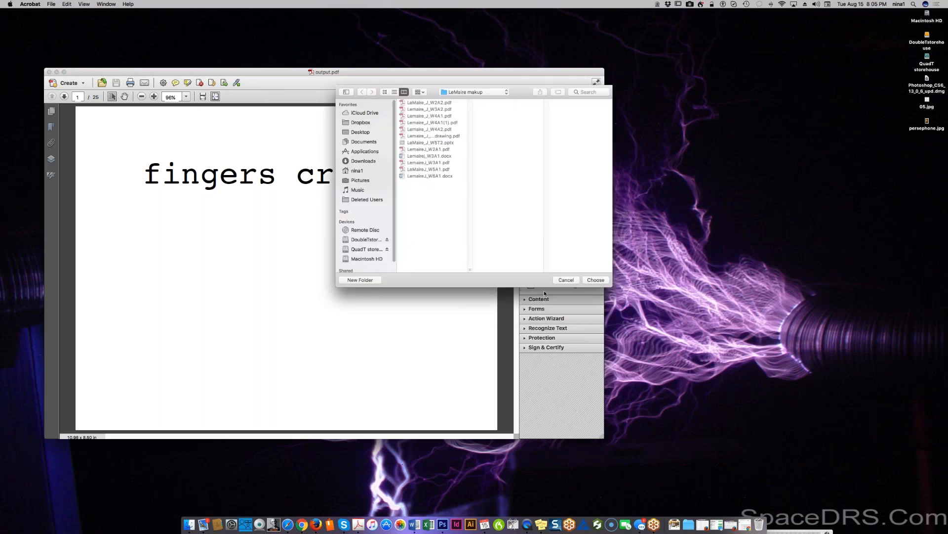
Create a folder named toonHACK inside **July24-Sep 2017 and choose it as the destination for the extracted pages
left_click(469, 92)
left_click(470, 99)
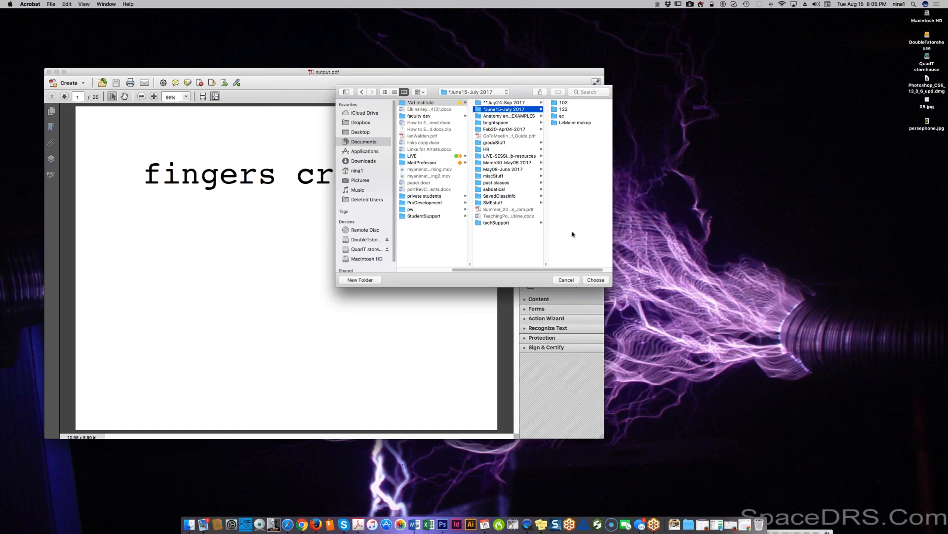
key("Up")
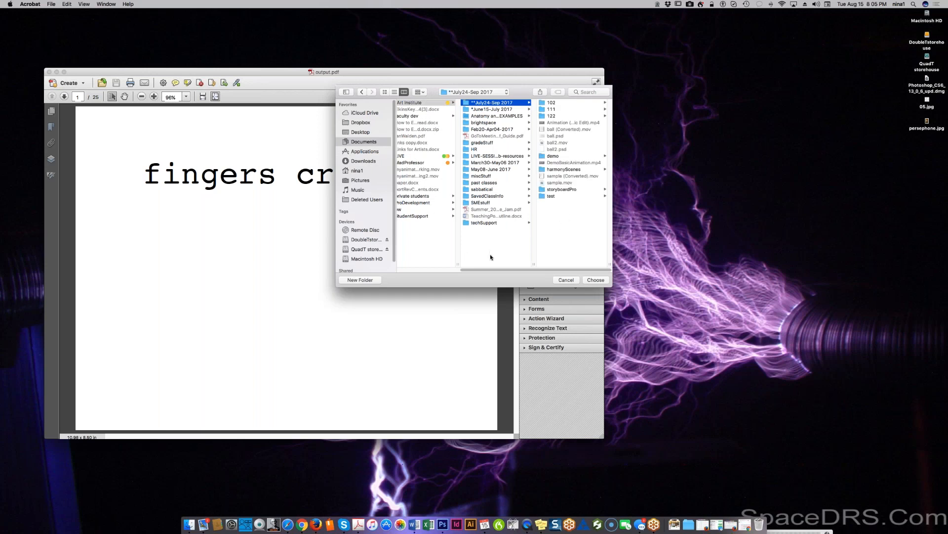
left_click(360, 280)
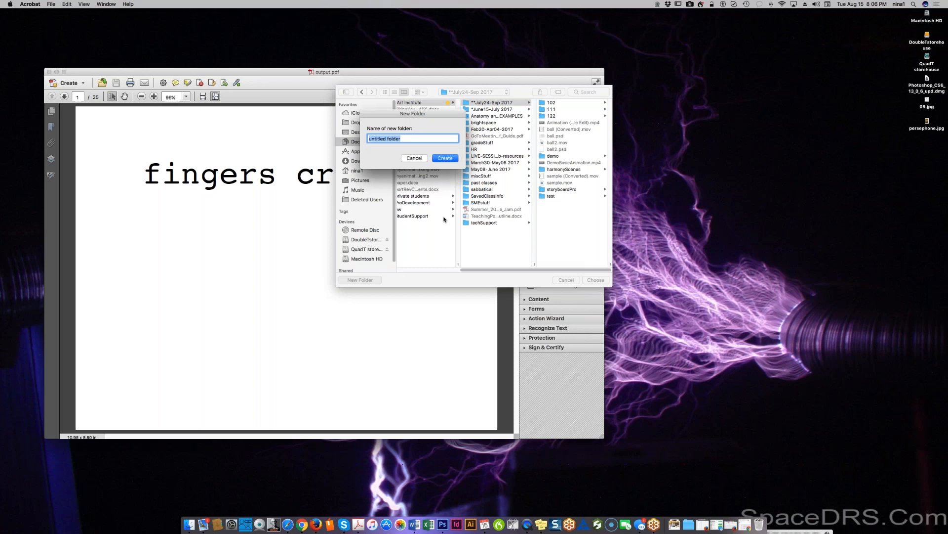
type("toonHACK")
key("Return")
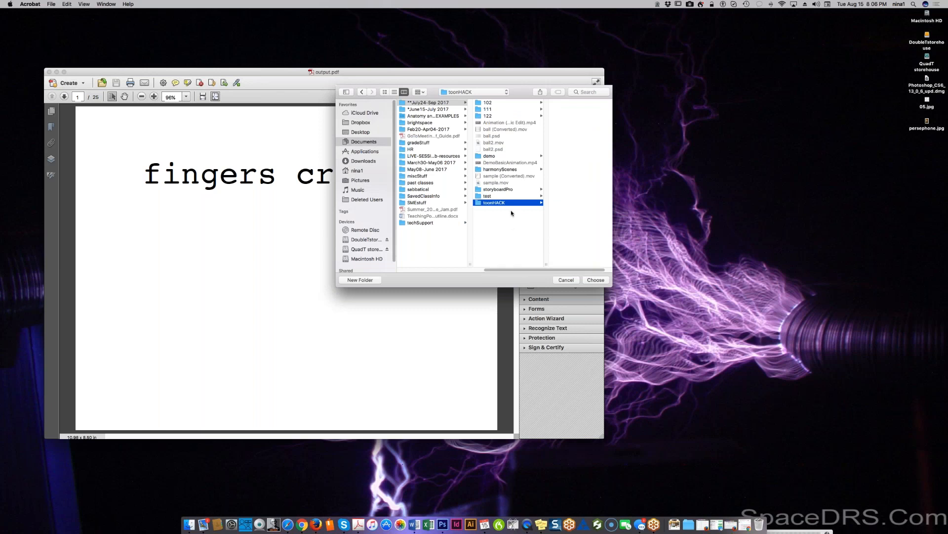
left_click(599, 280)
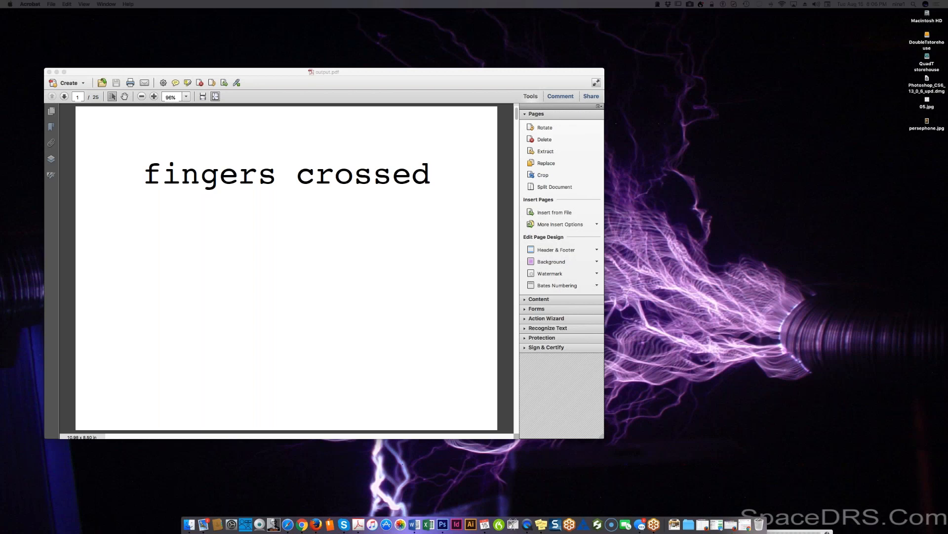
Enlarge the toonHACK folder window and preview the extracted PDFs from output 8 through output 16
left_click_drag(242, 124, 294, 141)
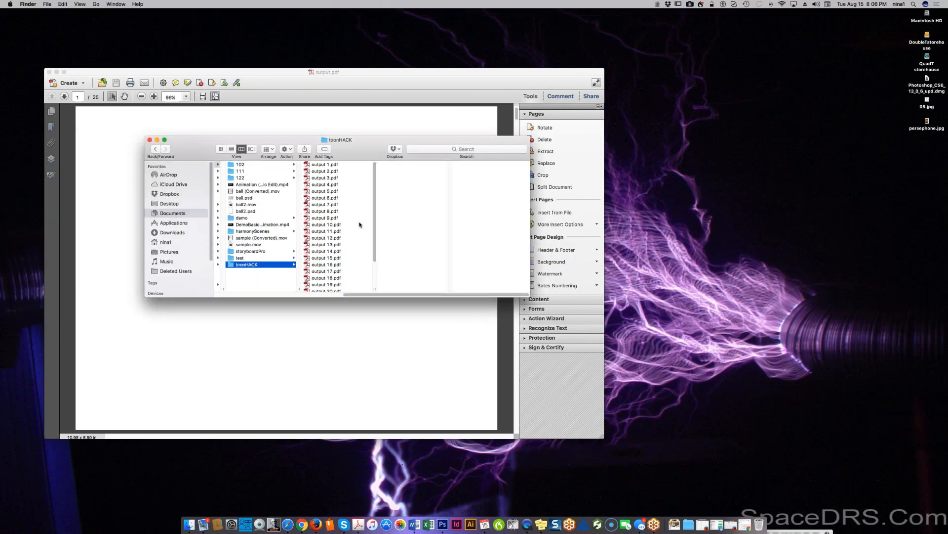
left_click_drag(352, 296, 352, 434)
left_click(332, 213)
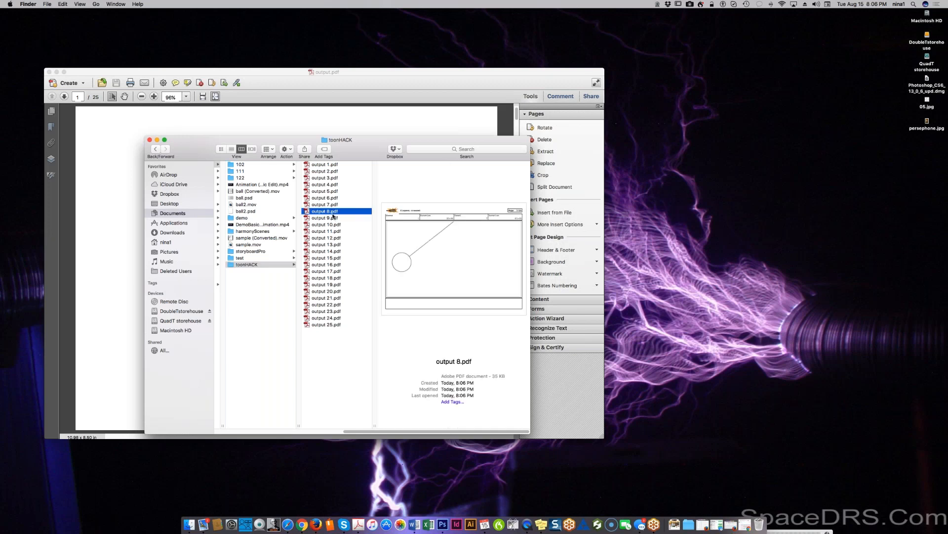
key("Down")
key("Down")
key("Down")
key("Down")
key("Down")
key("Down")
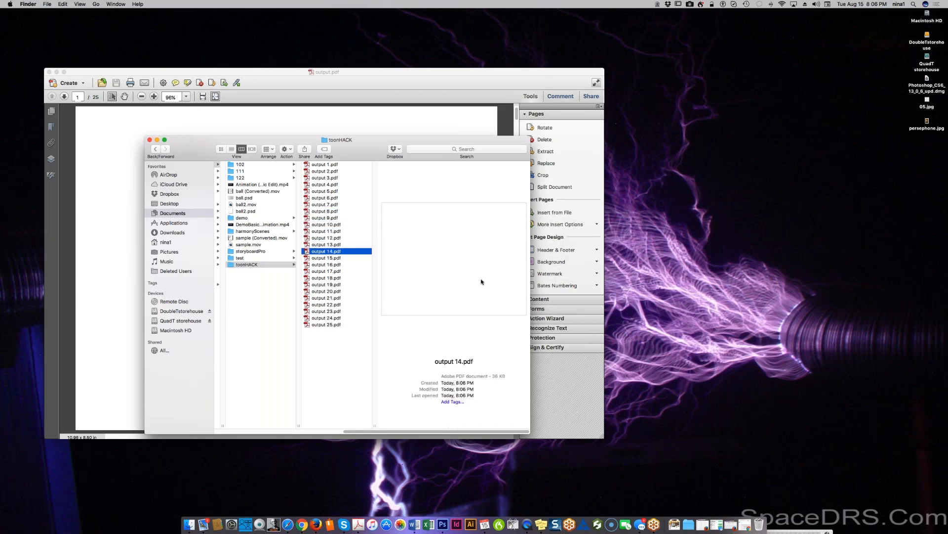
key("Down")
key("Down")
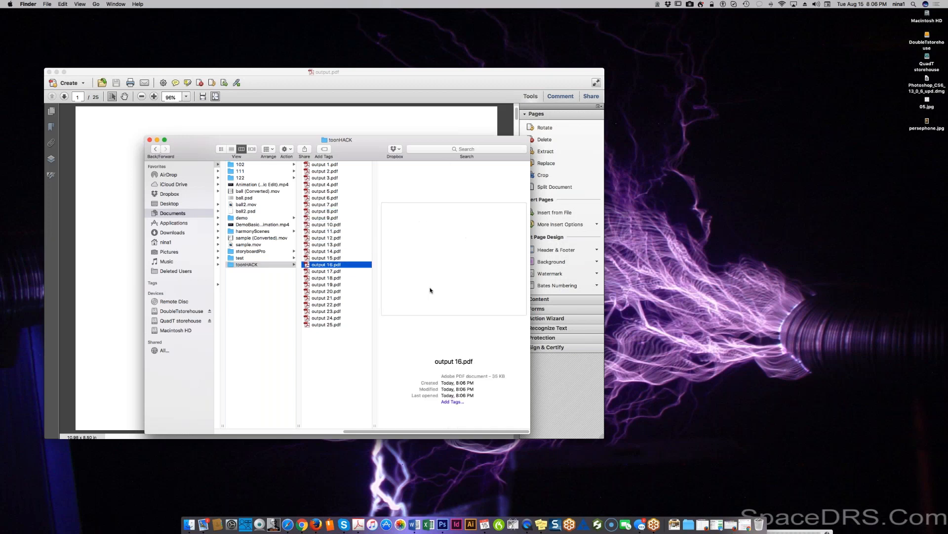
key("Up")
key("Up")
key("Up")
key("Up")
key("Up")
key("Up")
key("Up")
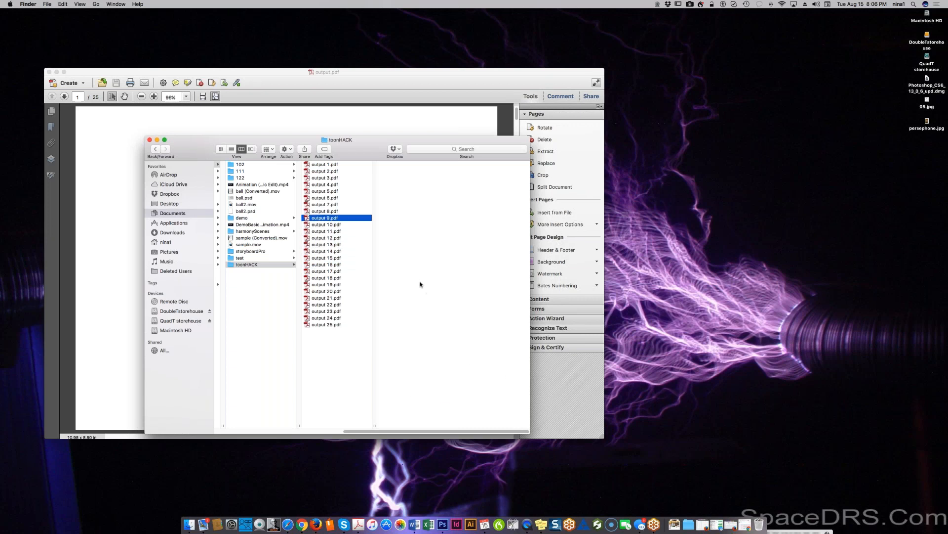
Rename the PDFs output 9, output 8 and output 7 as output 09, output 08 and output 07
left_click(329, 218)
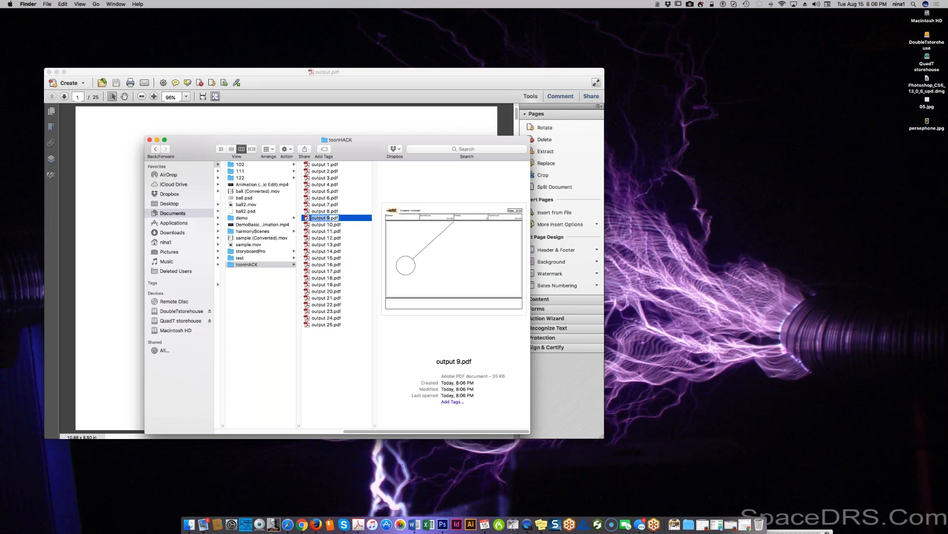
type("0")
left_click(328, 212)
left_click(327, 213)
left_click(328, 212)
type("0")
left_click(329, 205)
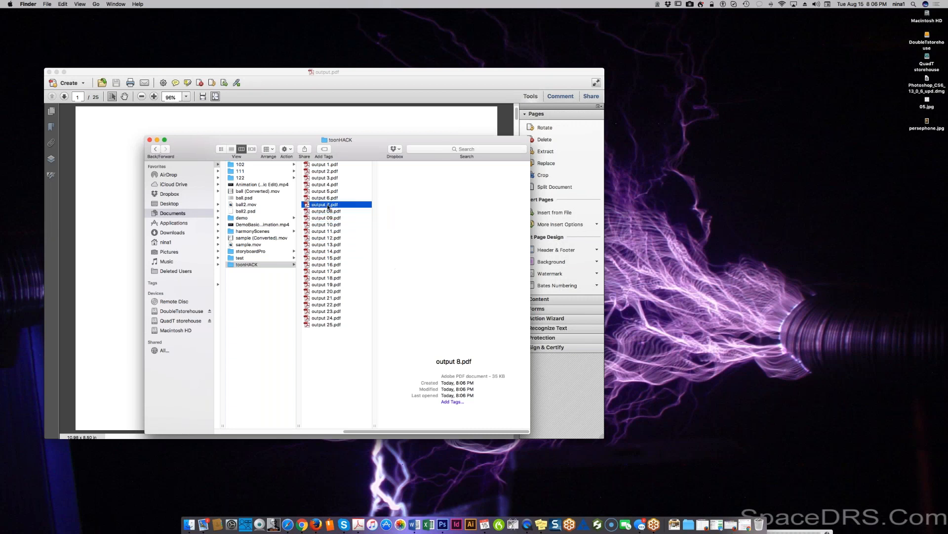
left_click(329, 204)
left_click(328, 205)
type("0")
Rename the PDFs output 6, output 5 and output 4 as output 06, output 05 and output 04
left_click(331, 199)
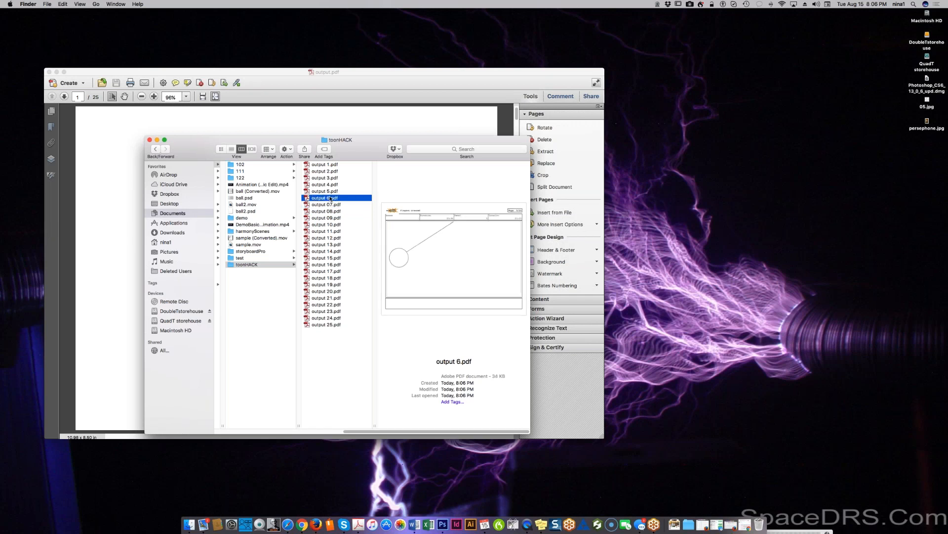
left_click(329, 198)
left_click(328, 198)
type("0")
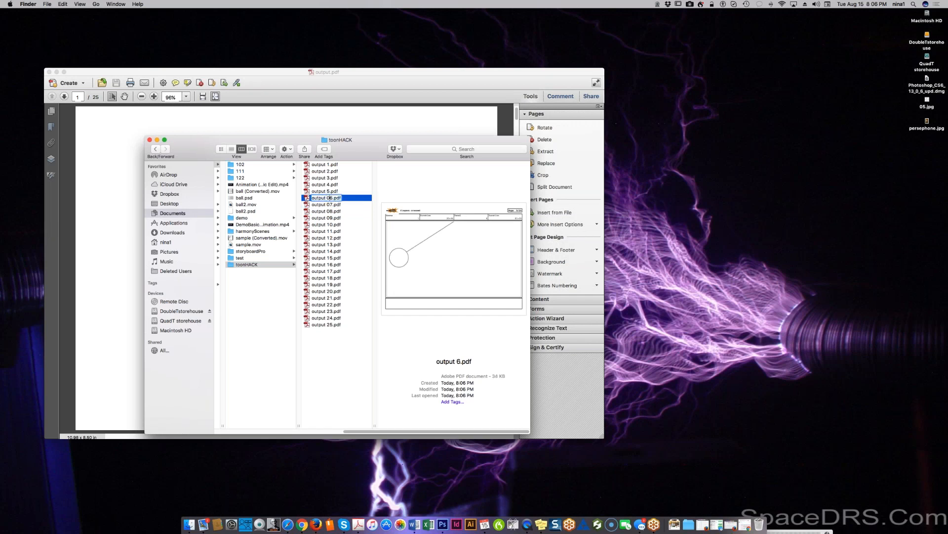
left_click(328, 191)
left_click(328, 192)
left_click(328, 192)
type("0")
key("Return")
left_click(330, 185)
left_click(329, 186)
left_click(328, 184)
type("0")
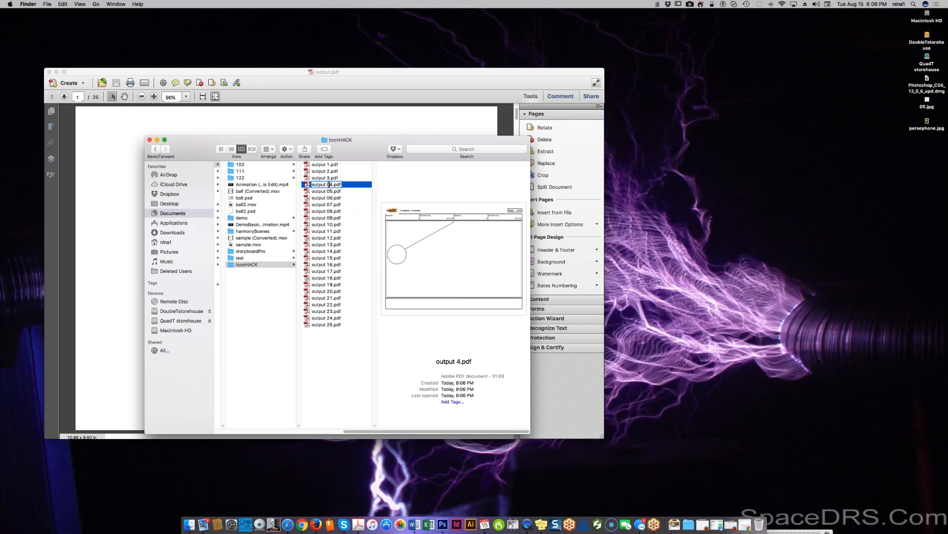
key("Return")
Rename the PDFs output 3, output 2 and output 1 as output 03, output 02 and output 01
left_click(330, 179)
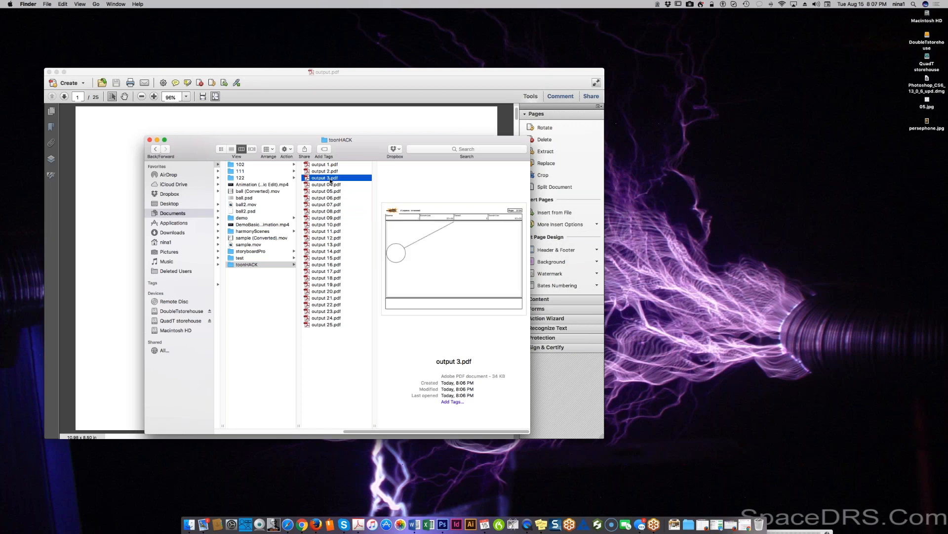
left_click(330, 179)
left_click(329, 178)
type("0")
key("Return")
left_click(328, 171)
left_click(328, 172)
left_click(327, 172)
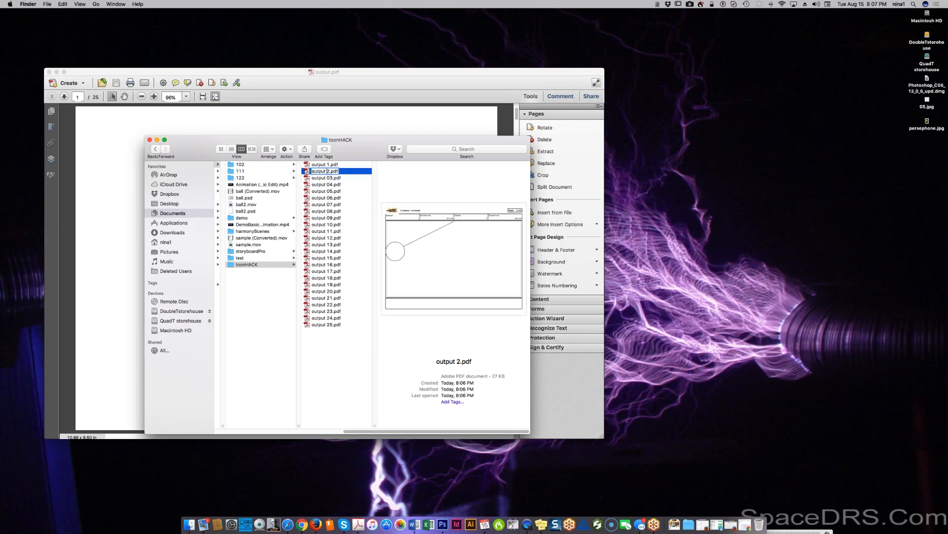
type("0")
key("Return")
left_click(328, 165)
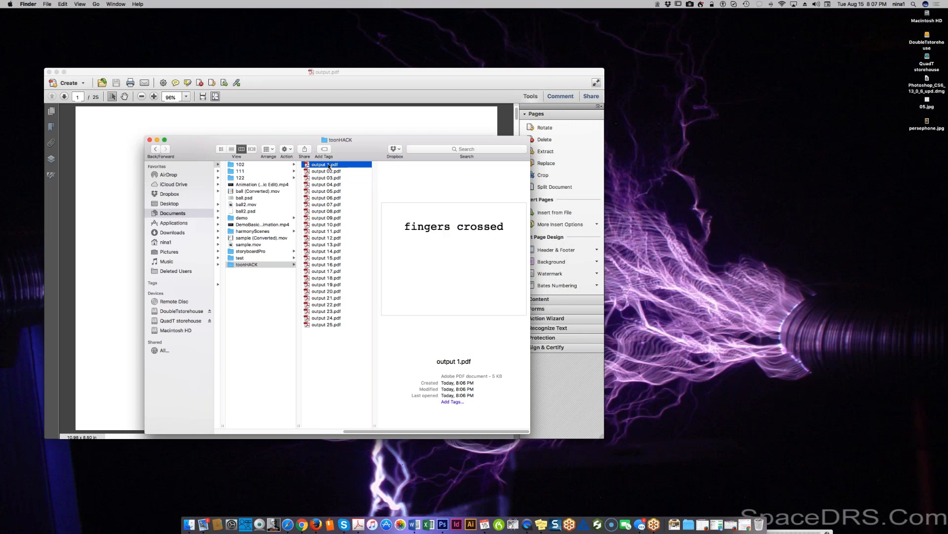
left_click(328, 165)
left_click(326, 165)
type("0")
key("Return")
Move the toonHACK folder window aside and close the output.pdf document
left_click(364, 185)
key("Up")
key("Up")
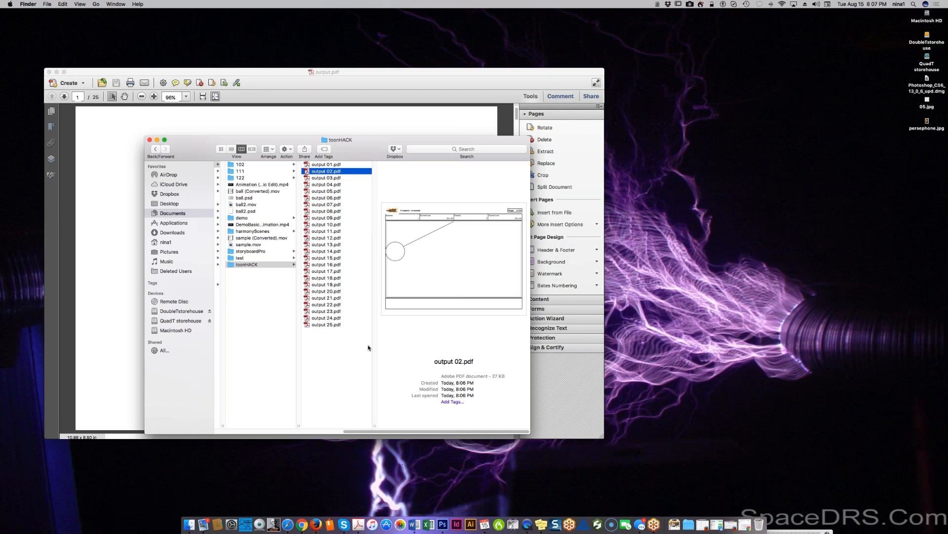
left_click_drag(356, 144, 218, 200)
left_click(271, 96)
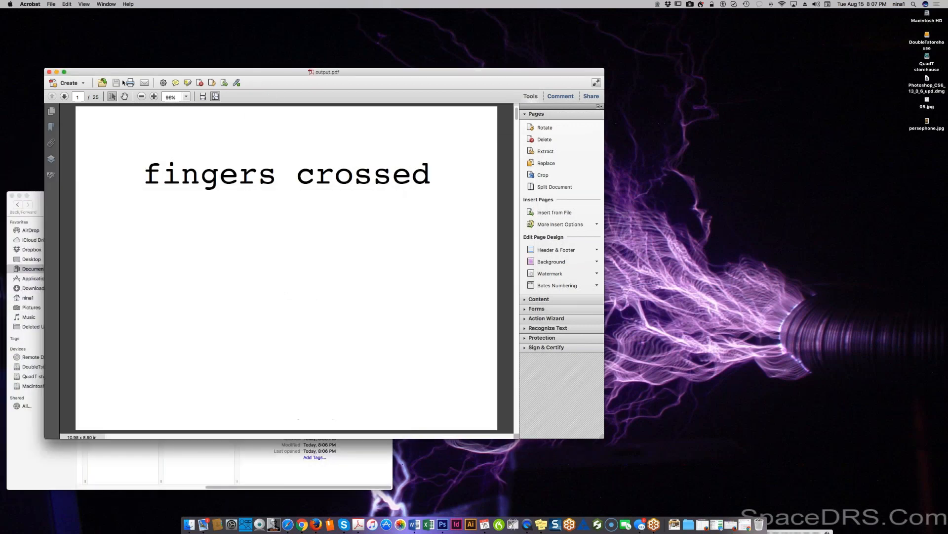
left_click(49, 72)
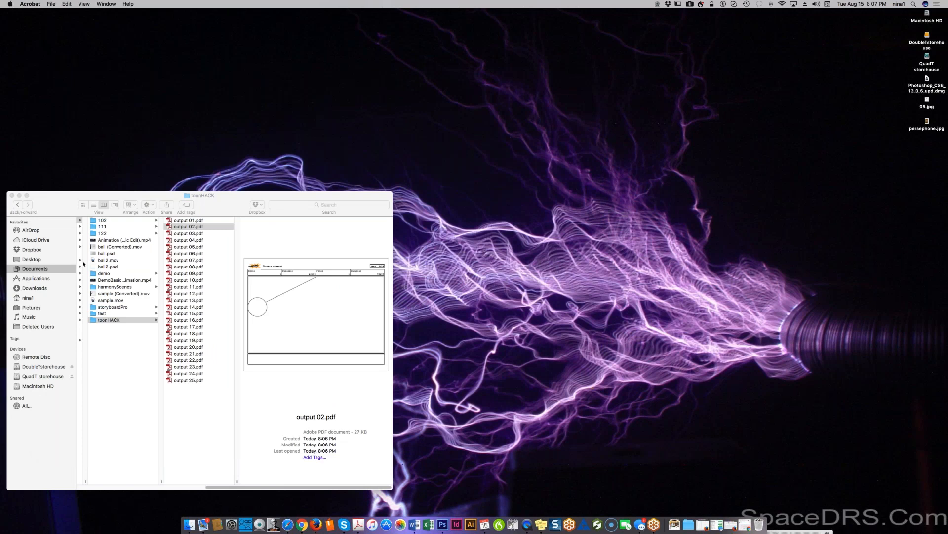
Switch to Photoshop and start the Load Files into Stack script
left_click(444, 525)
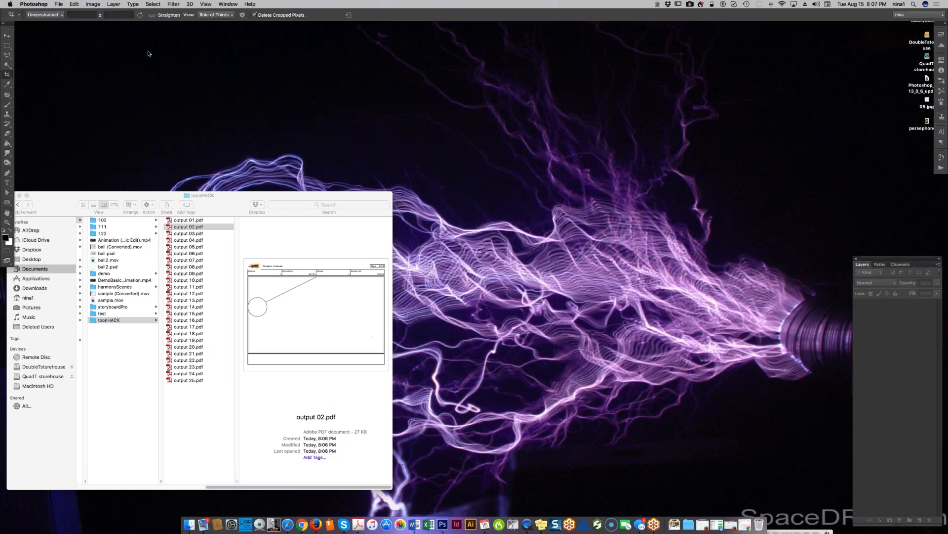
left_click(60, 5)
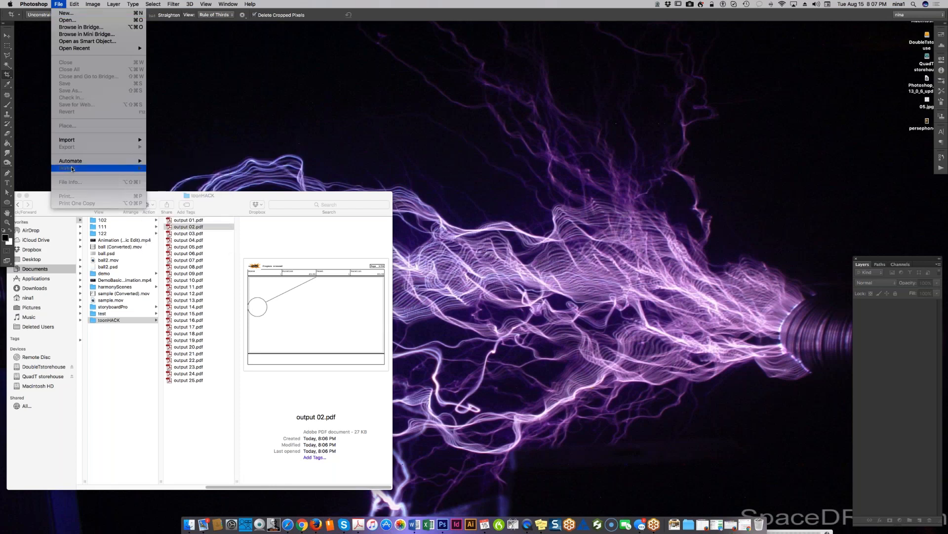
mouse_move(71, 169)
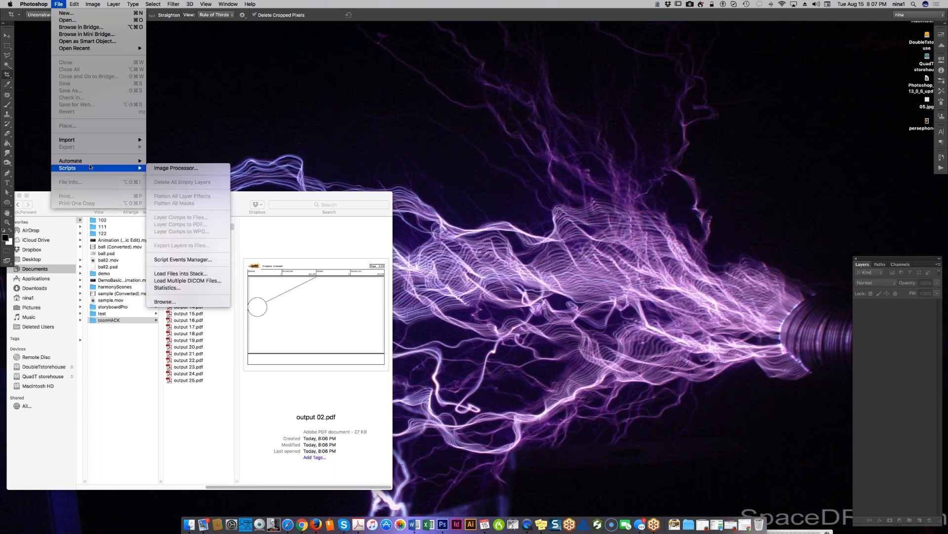
left_click(197, 275)
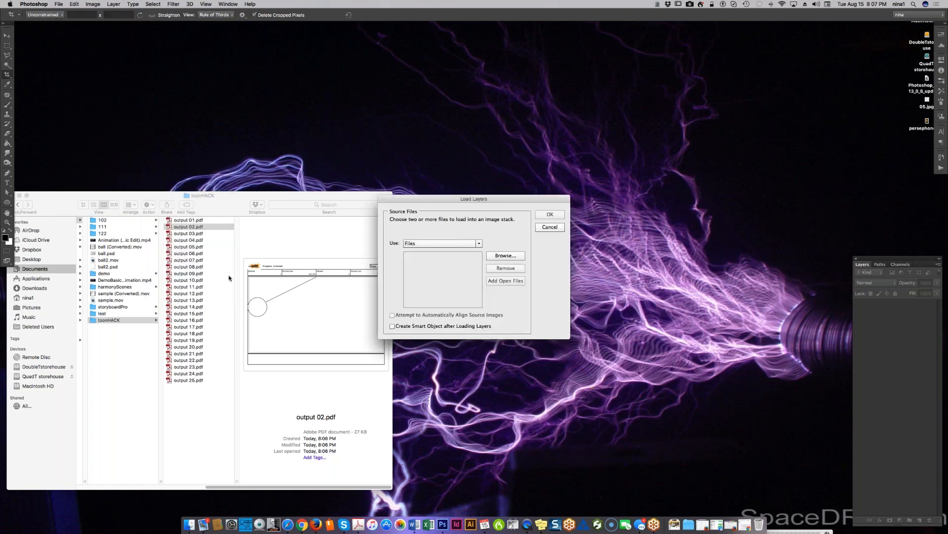
Load output 01.pdf through output 25.pdf from the toonHACK folder into one image stack as layers
left_click(502, 257)
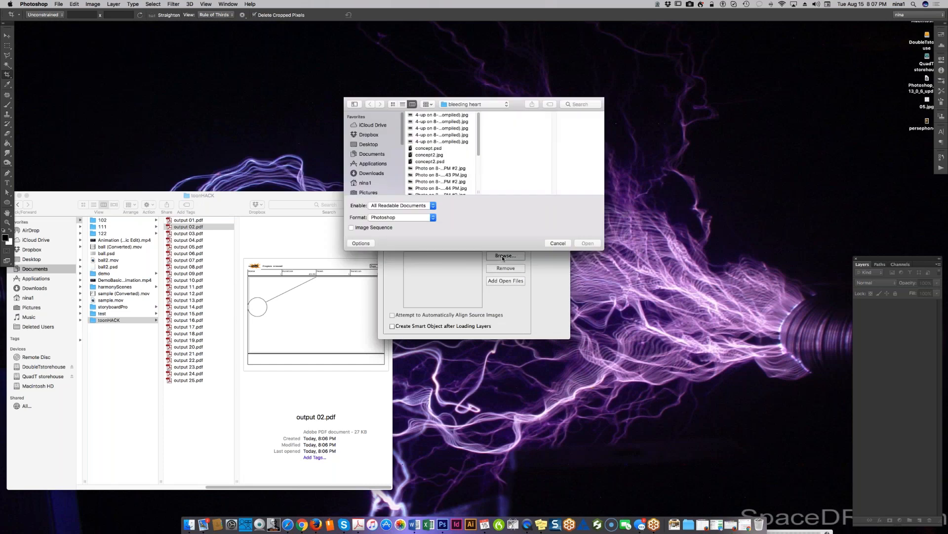
left_click(506, 104)
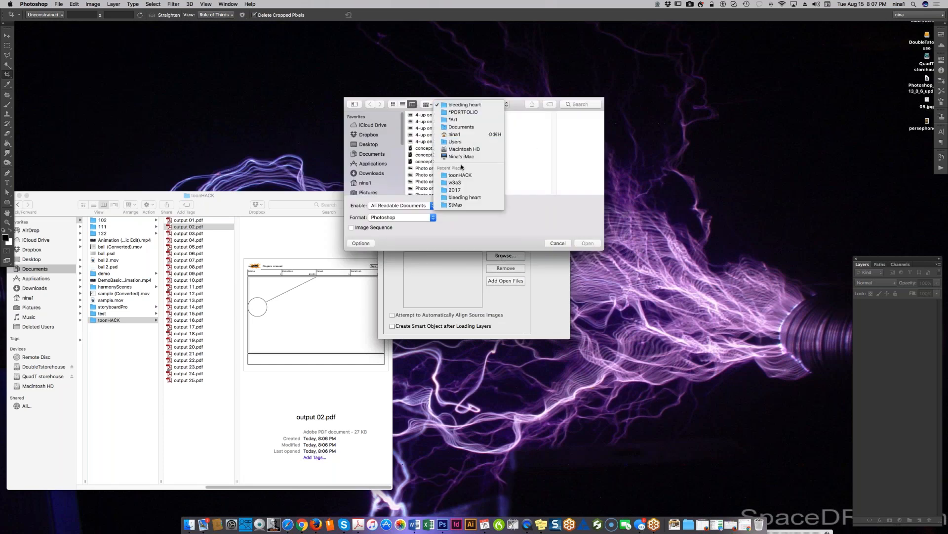
left_click(506, 139)
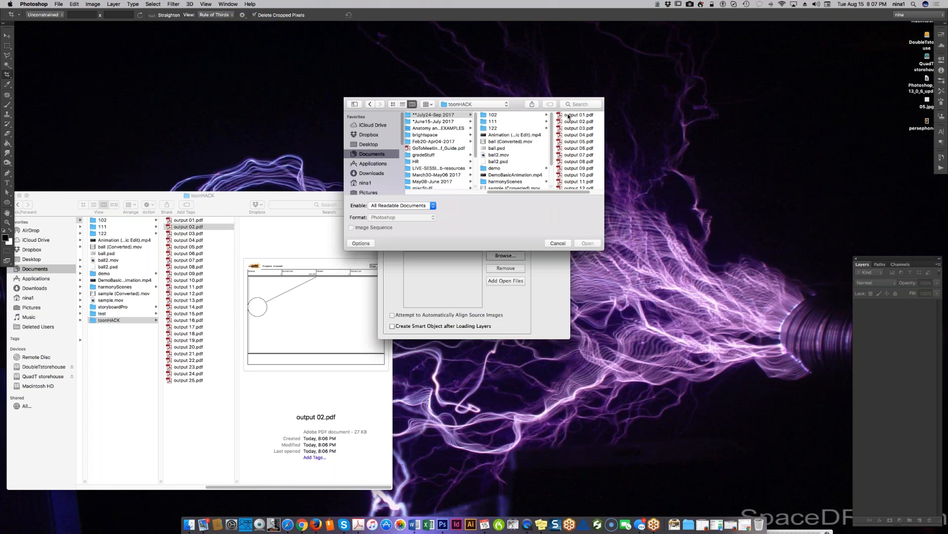
left_click(568, 116)
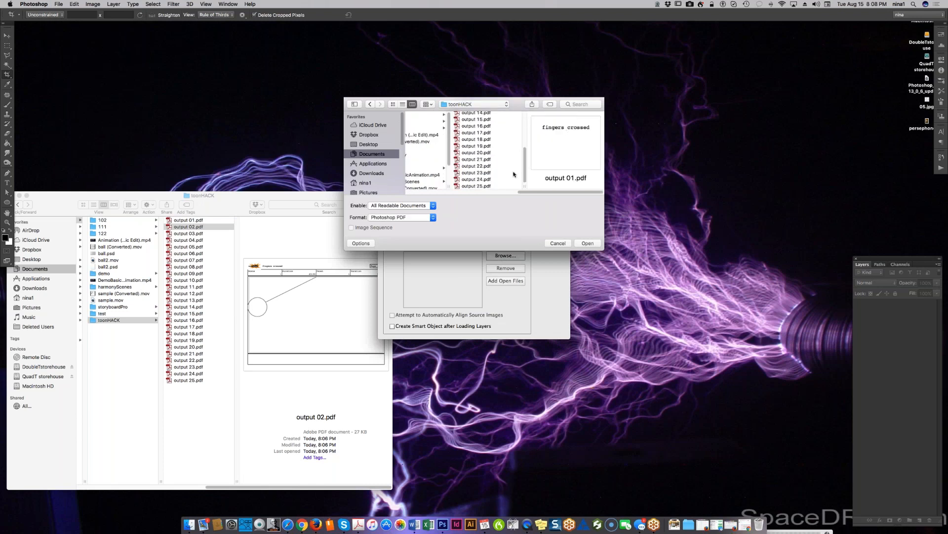
left_click(498, 189, "shift")
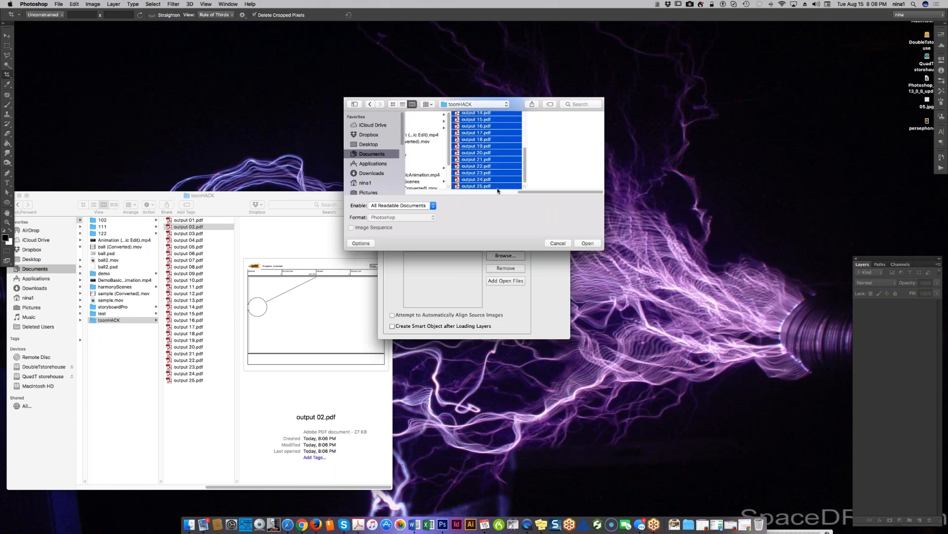
left_click(585, 244)
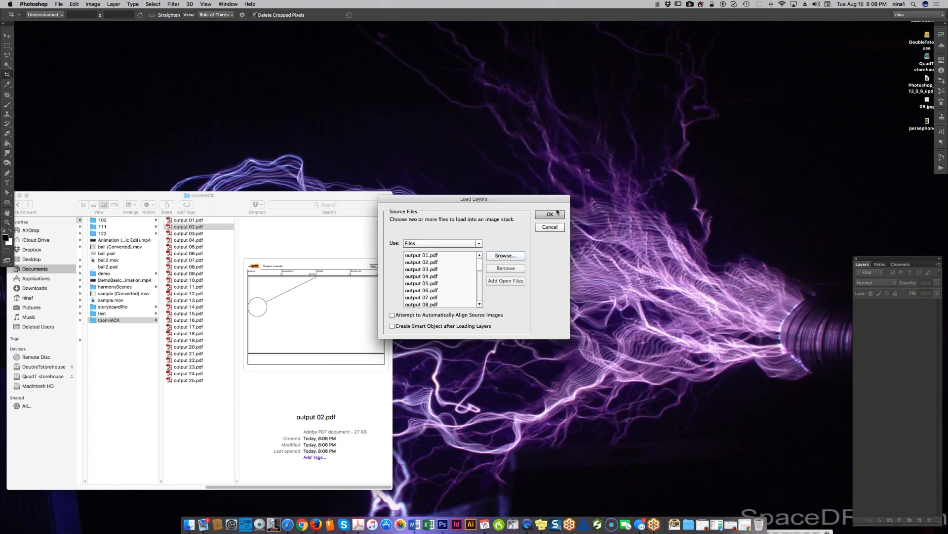
left_click(550, 217)
left_click(550, 216)
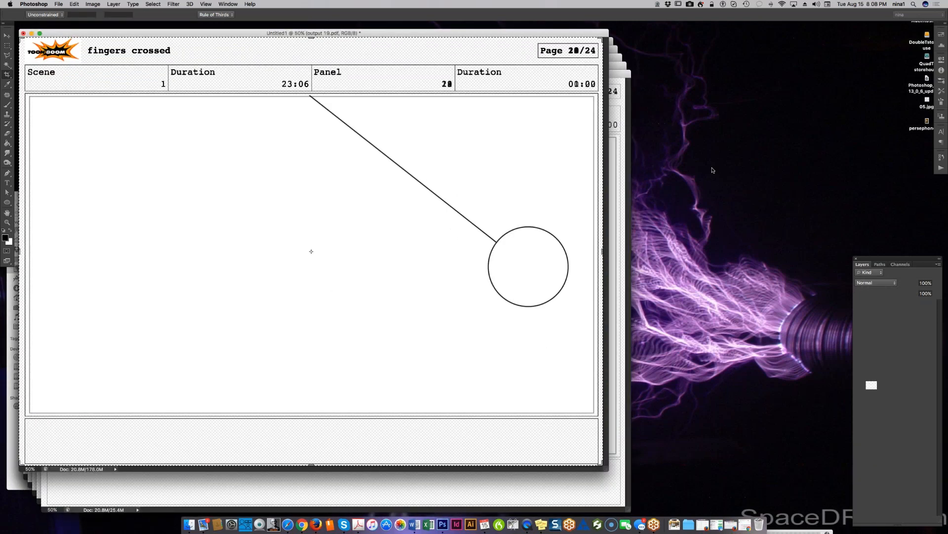
left_click_drag(343, 296, 311, 251)
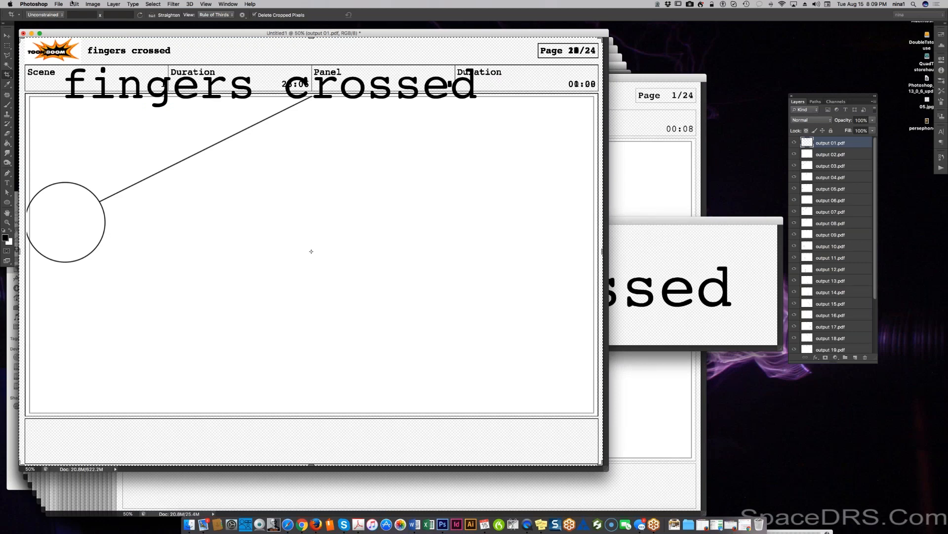
Set the stacked image's resolution to 72 pixels/inch with resampling
left_click(93, 4)
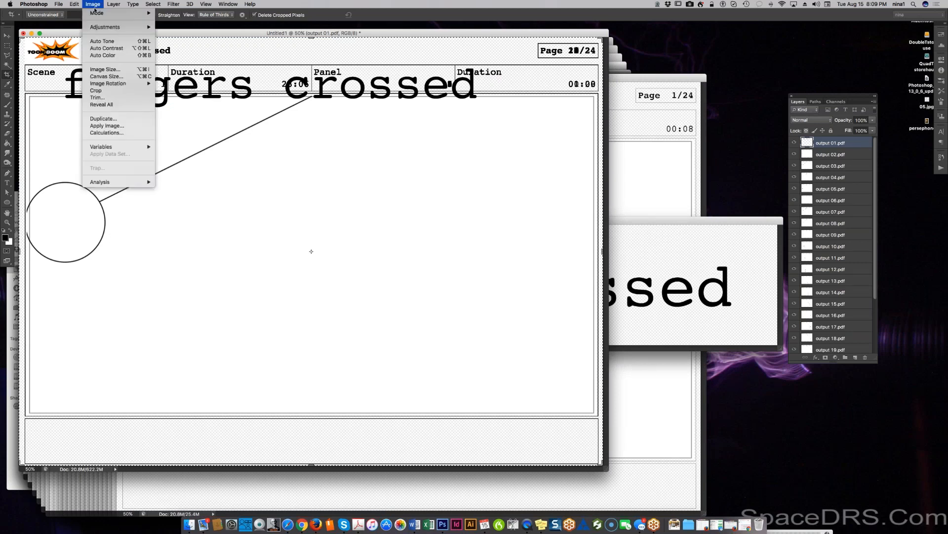
left_click(102, 69)
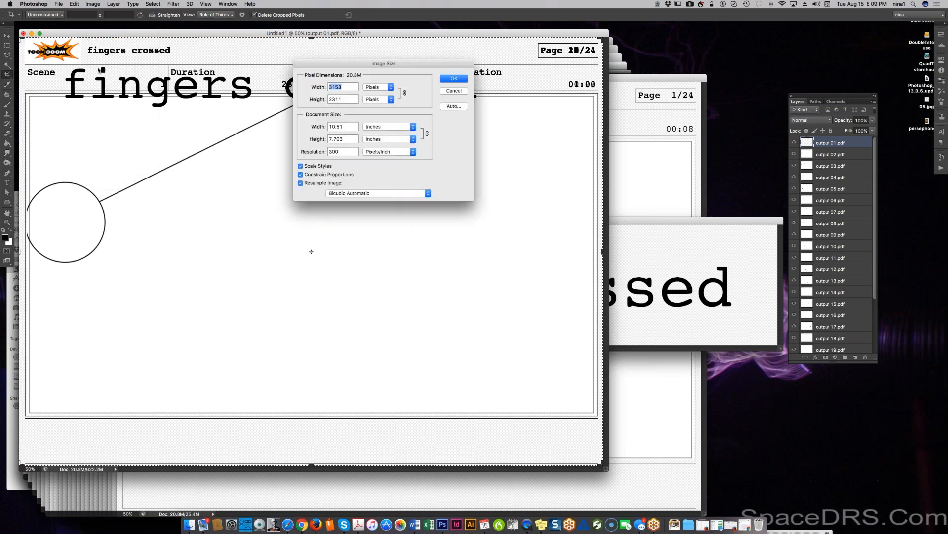
left_click(330, 151)
double_click(332, 152)
type("72")
left_click(456, 80)
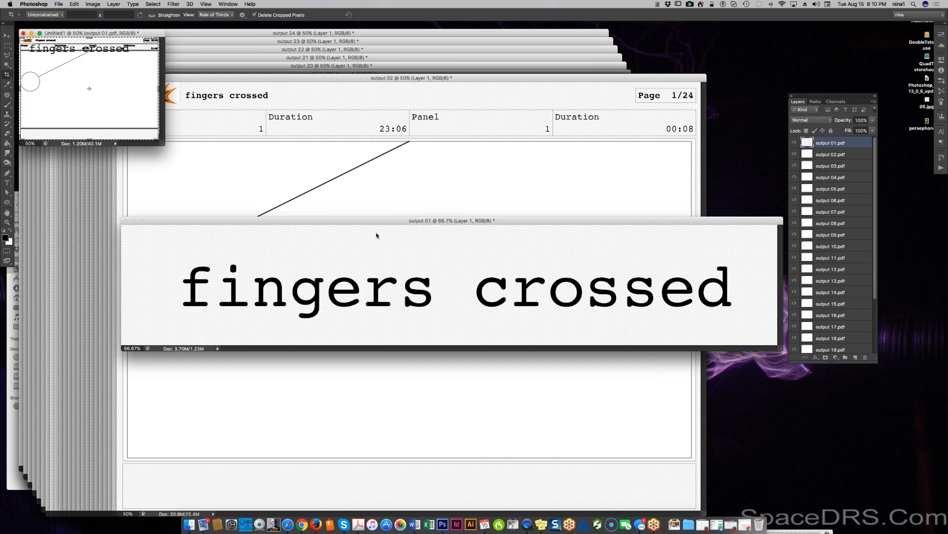
Move the resized stack window clear of the others and save it as fingersCROSSED.psd in the toonHACK folder
left_click_drag(382, 222, 397, 132)
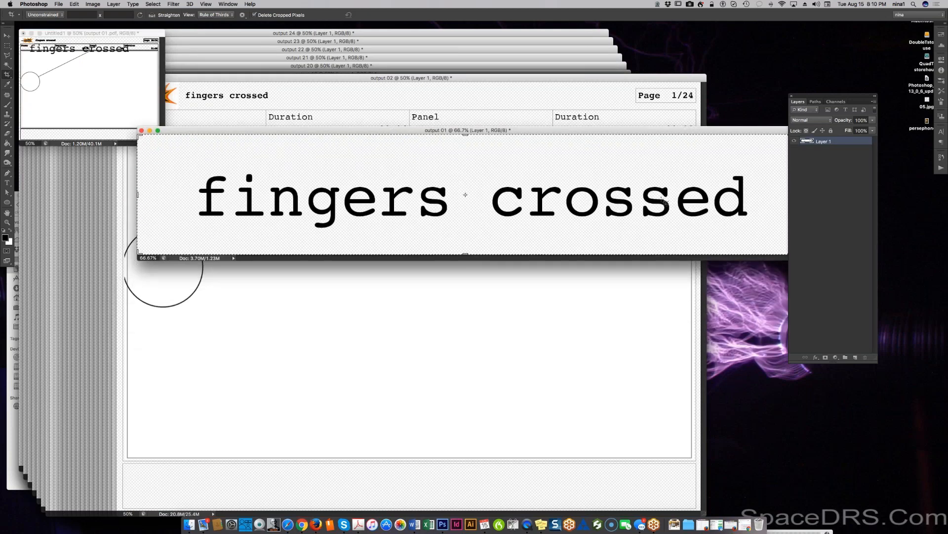
left_click(100, 34)
left_click_drag(100, 34, 433, 309)
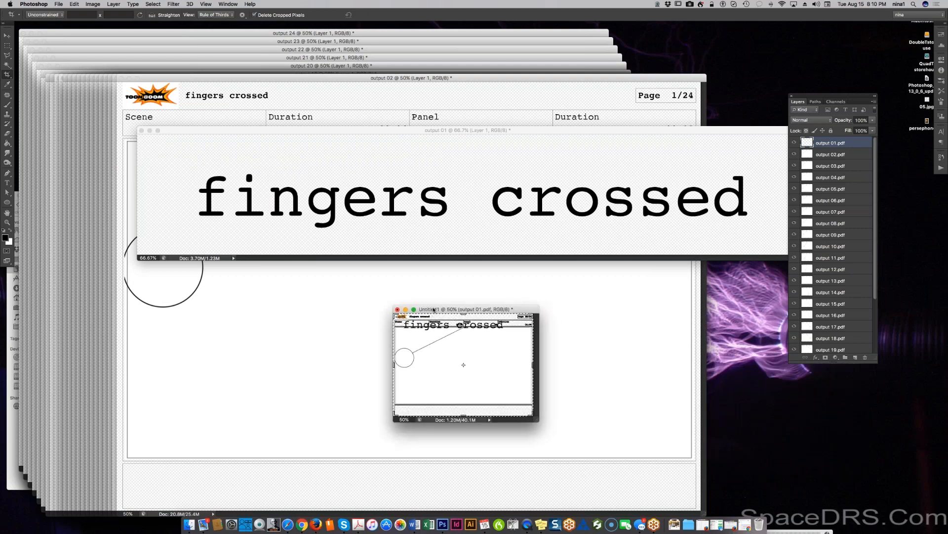
left_click(57, 5)
left_click(69, 92)
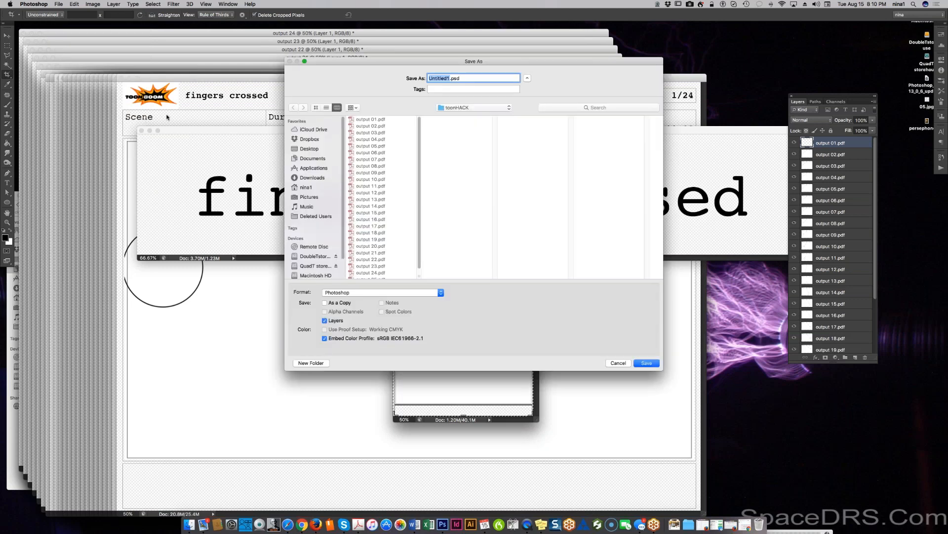
type("fingersCROSSED")
key("Return")
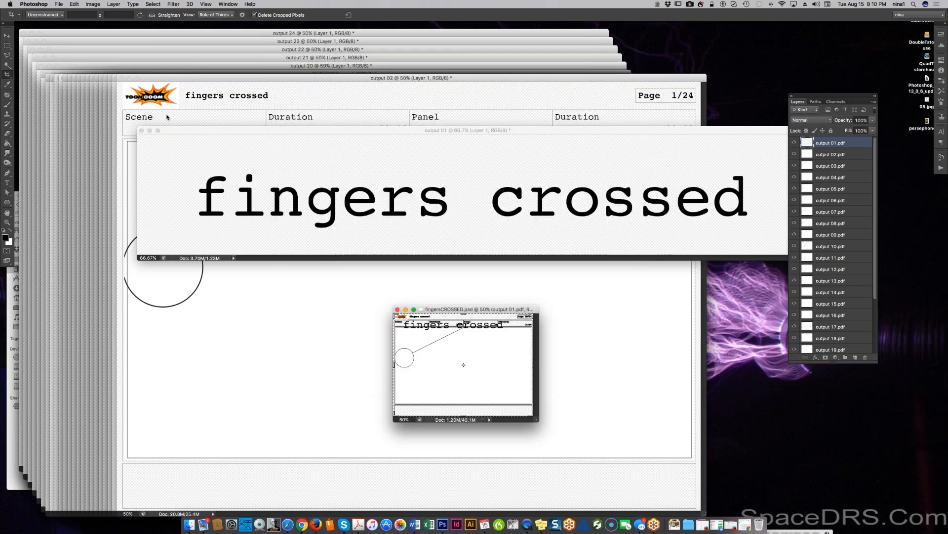
Close all open documents, applying the choice not to save changes to every one
left_click(58, 4)
left_click(61, 69)
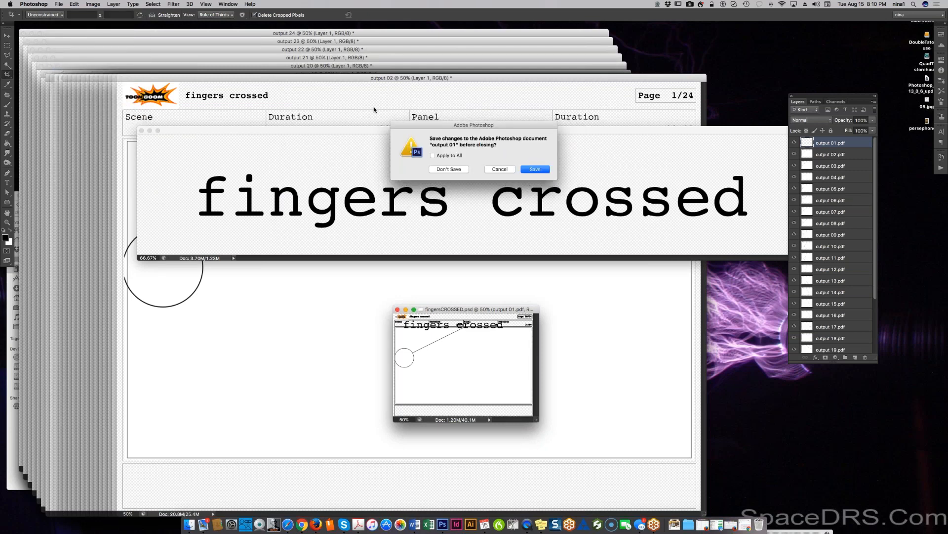
left_click(433, 155)
left_click(450, 169)
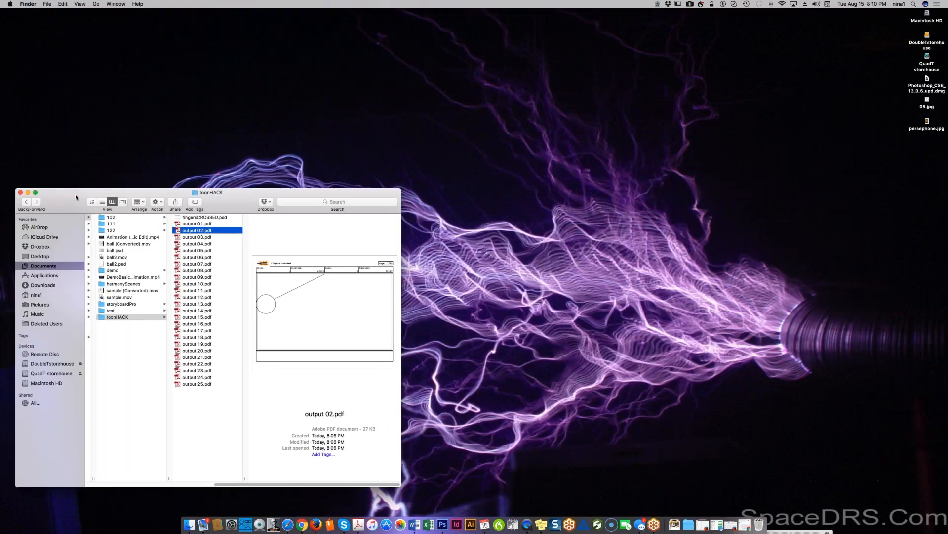
Open fingersCROSSED.psd from the toonHACK folder and close the folder window
left_click_drag(52, 204, 97, 192)
left_click(220, 209)
double_click(220, 209)
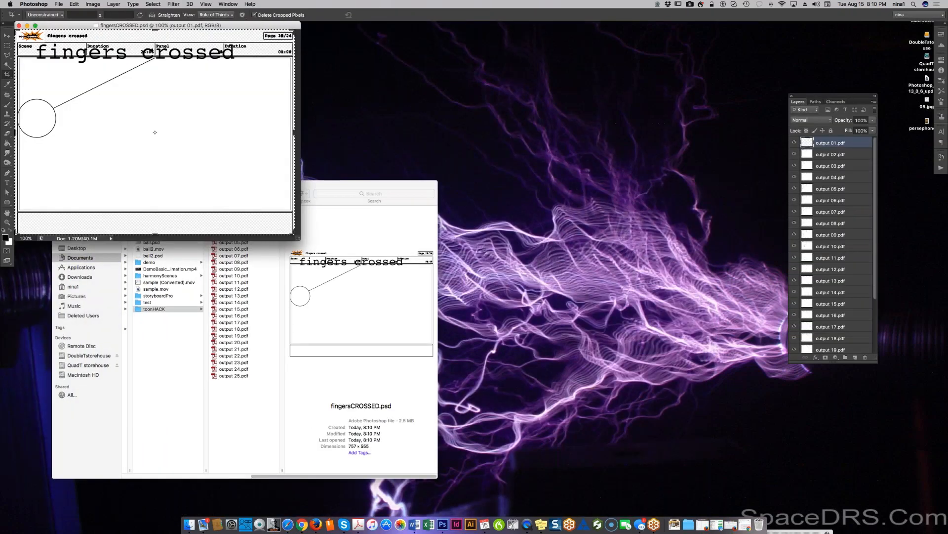
left_click_drag(321, 186, 521, 230)
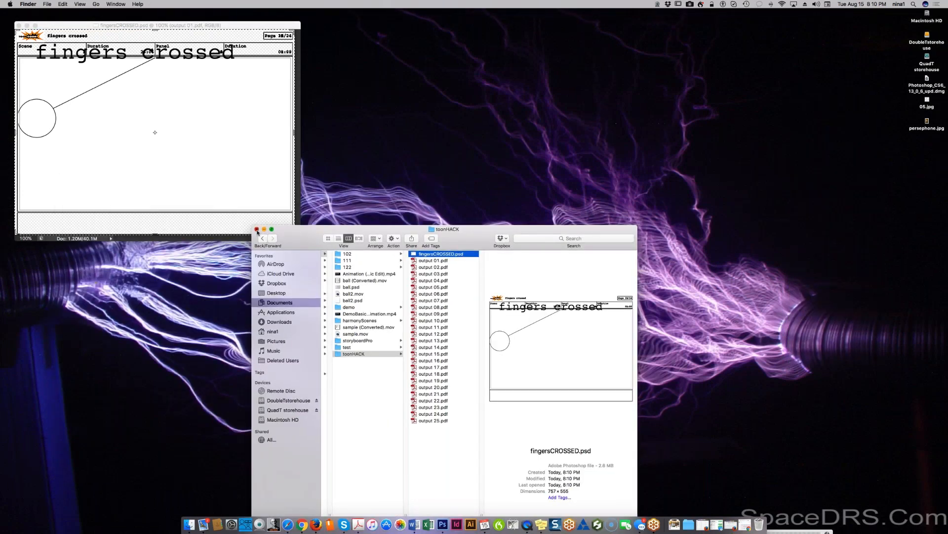
left_click(257, 230)
left_click(210, 26)
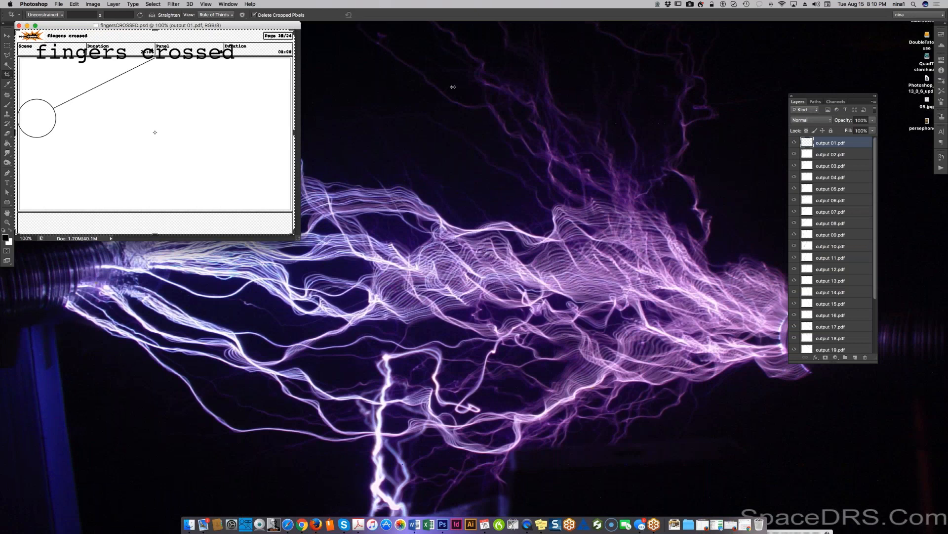
Arrange the workspace so all 25 layers are listed, and show only the output 01.pdf layer
left_click_drag(220, 25, 512, 123)
left_click_drag(876, 361, 885, 473)
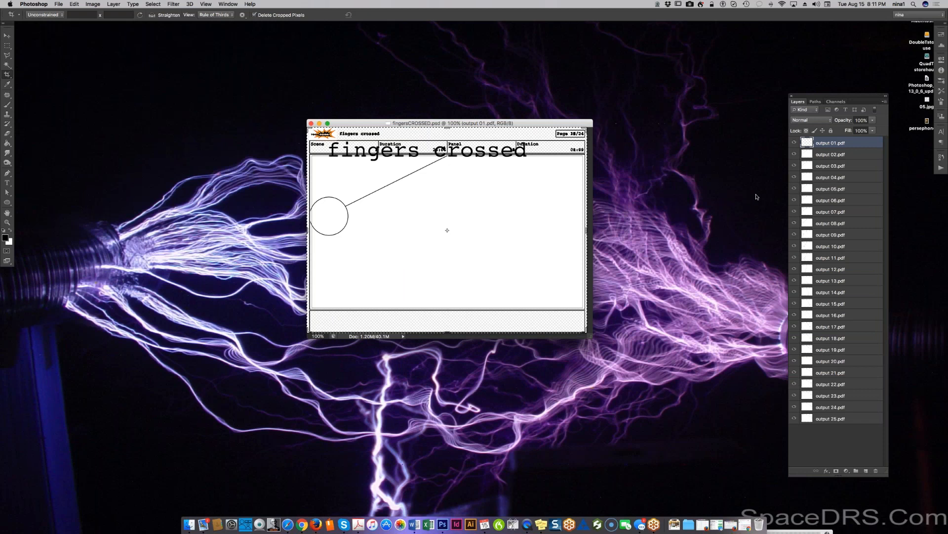
left_click(794, 143, "alt")
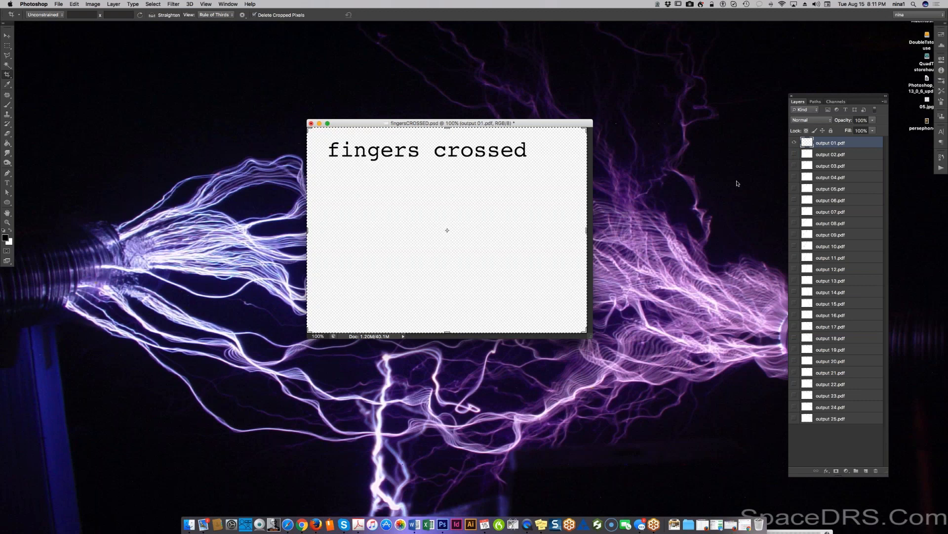
Flip through the stack one layer at a time to examine the pendulum animation, stopping at output 25.pdf
key("alt+bracketleft")
key("alt+bracketleft")
key("alt+bracketleft")
key("alt+bracketleft")
key("alt+bracketleft")
key("alt+bracketleft")
key("alt+bracketleft")
key("alt+bracketleft")
key("alt+bracketleft")
key("alt+bracketleft")
key("alt+bracketleft")
key("alt+bracketleft")
key("alt+bracketleft")
key("alt+bracketleft")
key("alt+bracketleft")
key("alt+bracketleft")
key("alt+bracketleft")
key("alt+bracketleft")
key("alt+bracketleft")
key("alt+bracketleft")
key("alt+bracketleft")
key("alt+bracketleft")
key("alt+bracketleft")
key("alt+bracketleft")
key("alt+bracketleft")
key("alt+bracketleft")
key("alt+bracketleft")
key("alt+bracketleft")
key("alt+bracketleft")
key("alt+bracketleft")
key("alt+bracketleft")
key("alt+bracketleft")
key("alt+bracketleft")
key("alt+bracketleft")
key("alt+bracketleft")
key("alt+bracketleft")
key("alt+bracketleft")
key("alt+bracketleft")
key("alt+bracketleft")
key("alt+bracketleft")
key("alt+bracketleft")
key("alt+bracketleft")
key("alt+bracketleft")
key("alt+bracketleft")
key("alt+bracketleft")
key("alt+bracketleft")
key("alt+bracketleft")
key("alt+bracketleft")
key("alt+bracketleft")
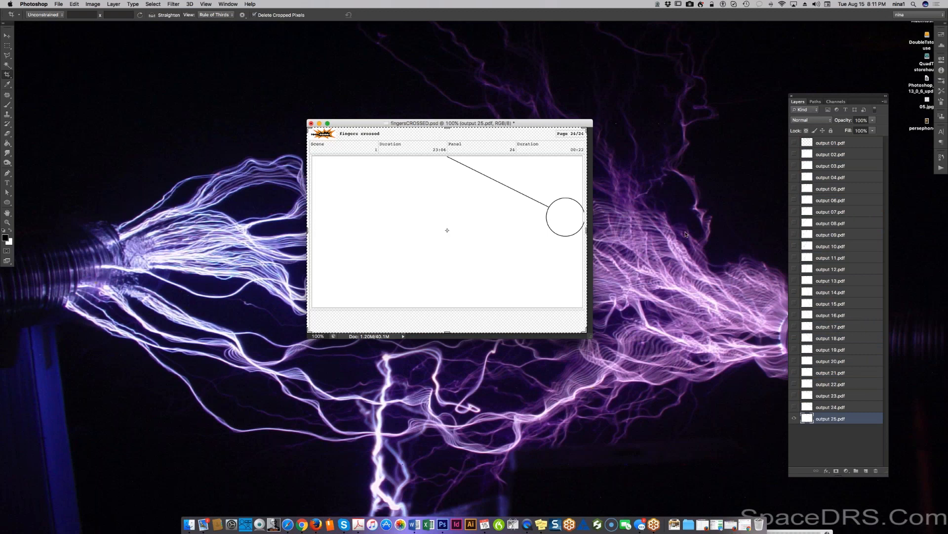
Crop the document to the inside of the drawing frame, cutting off the header, bottom strip and side borders
left_click_drag(591, 334, 655, 398)
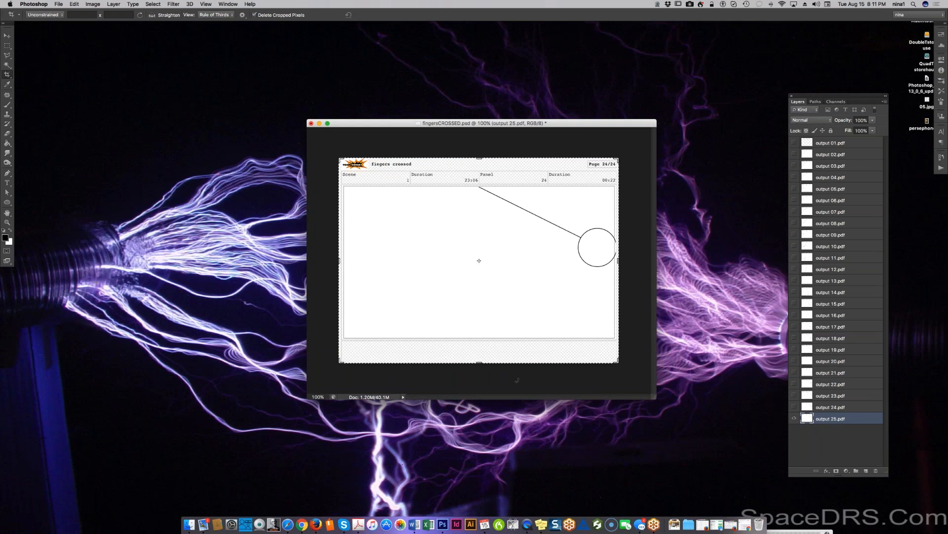
left_click_drag(481, 366, 479, 348)
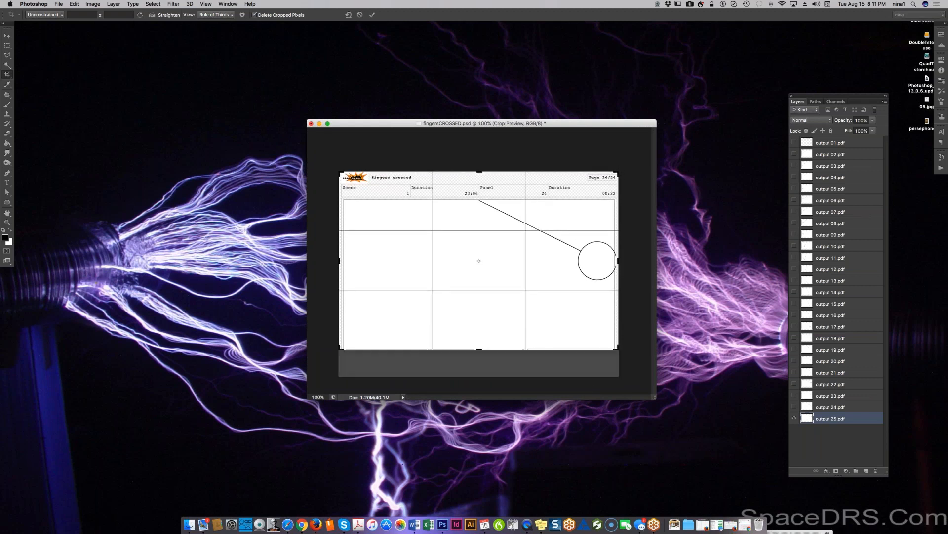
left_click_drag(618, 260, 617, 261)
left_click_drag(617, 260, 617, 260)
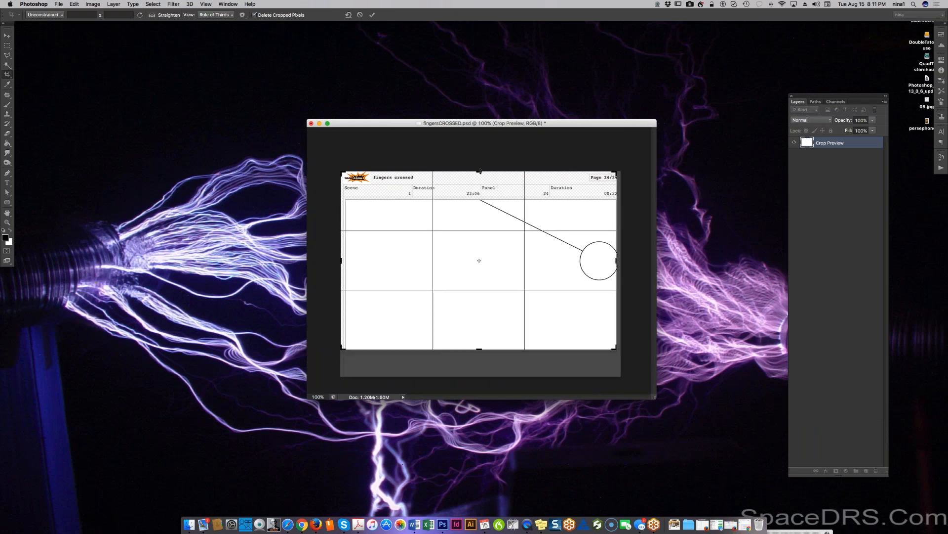
left_click_drag(480, 171, 482, 189)
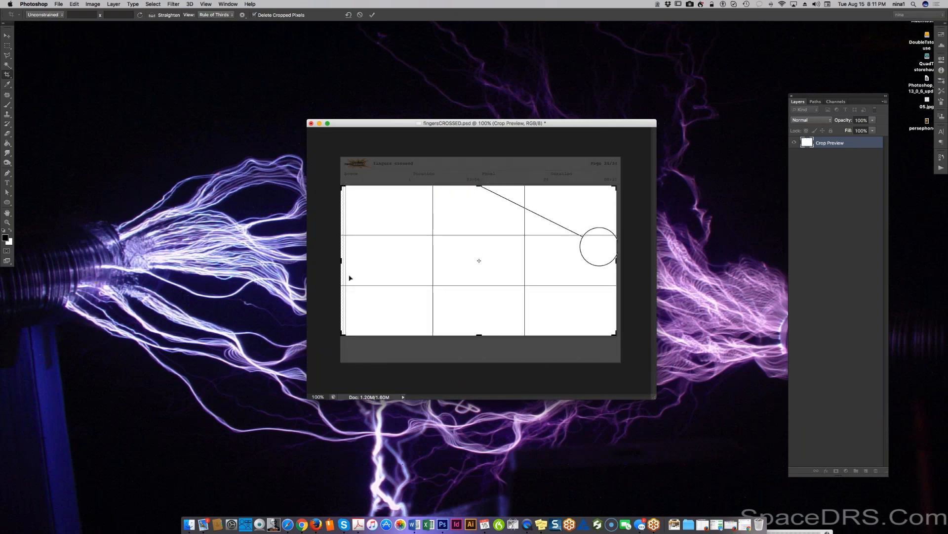
left_click_drag(342, 260, 344, 260)
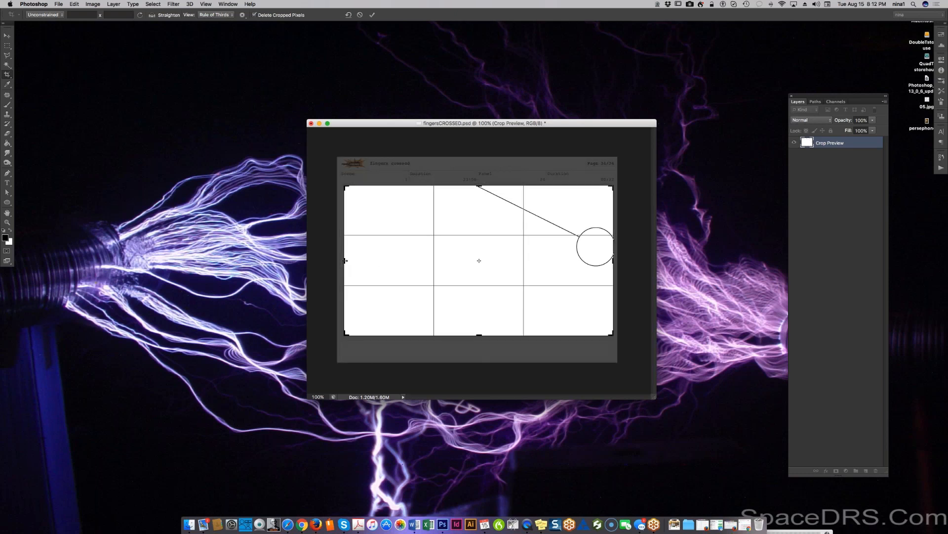
key("Return")
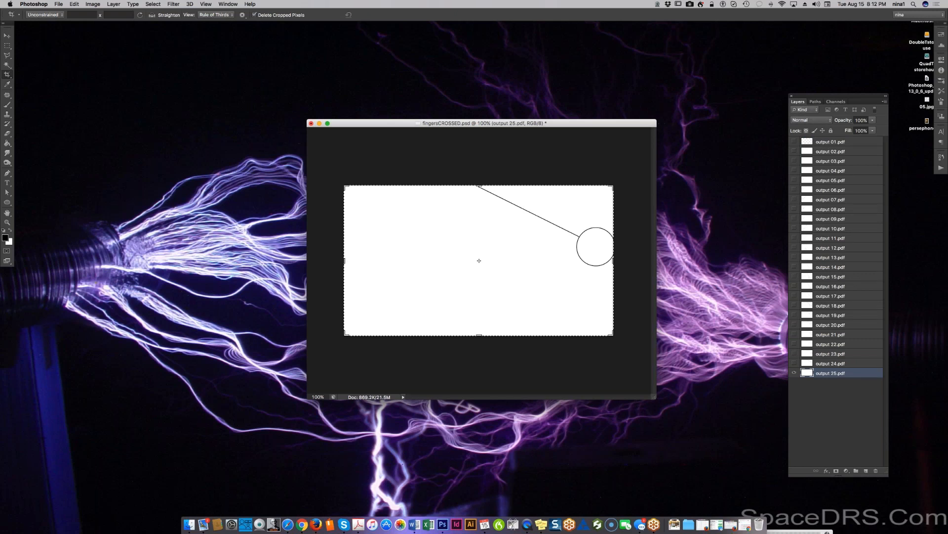
Show output 24.pdf at 32% opacity and output 23.pdf at 47% opacity over output 25.pdf
left_click(794, 364)
left_click(831, 363)
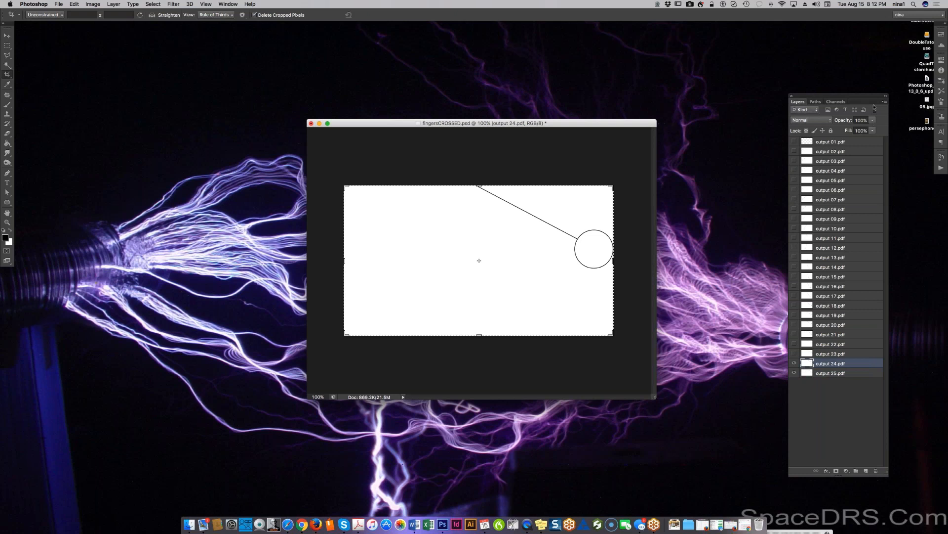
left_click(872, 120)
left_click(849, 131)
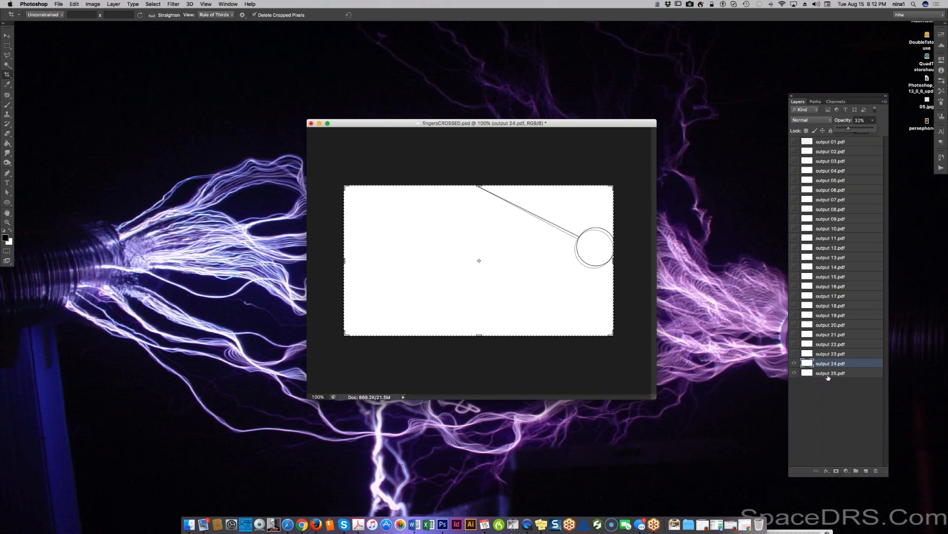
left_click(794, 354)
left_click(831, 353)
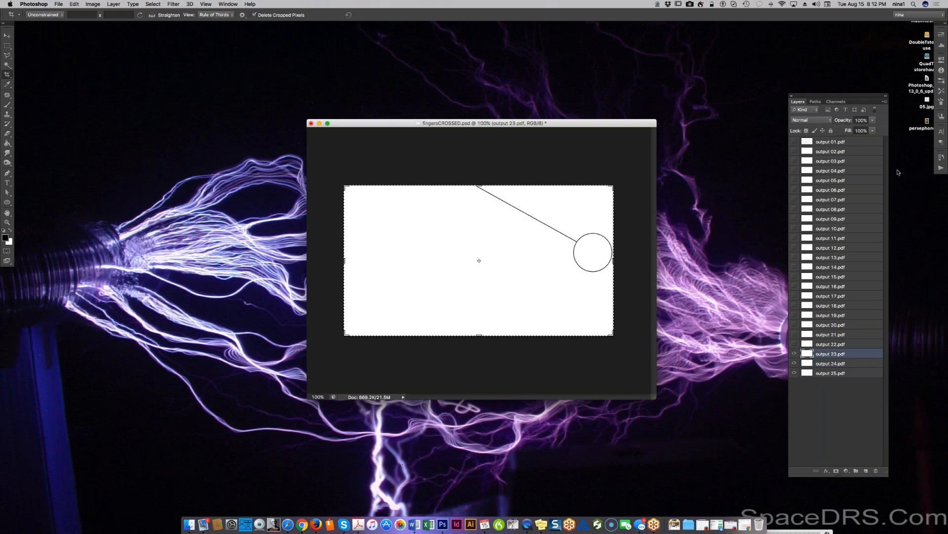
left_click(869, 121)
left_click_drag(855, 130, 855, 132)
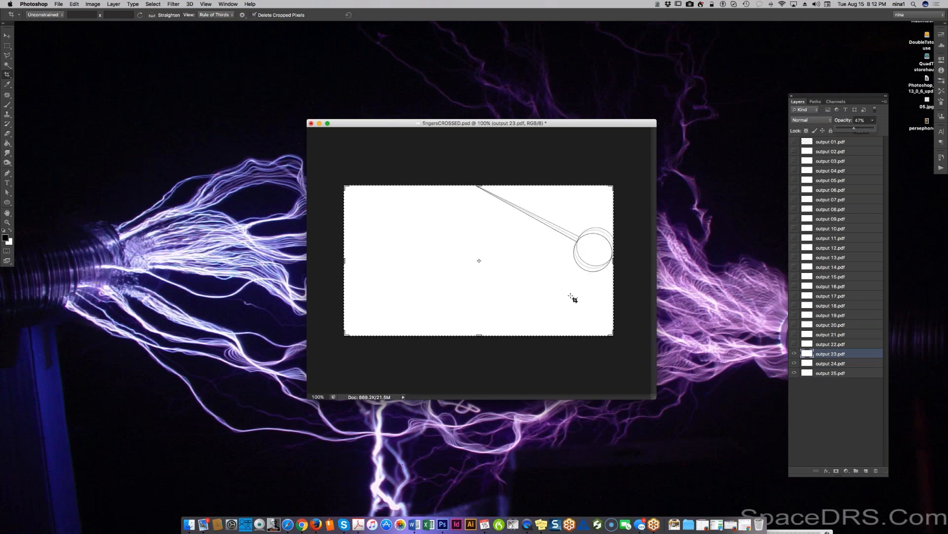
Return output 23.pdf and output 24.pdf to full opacity and hide both layers
left_click(8, 37)
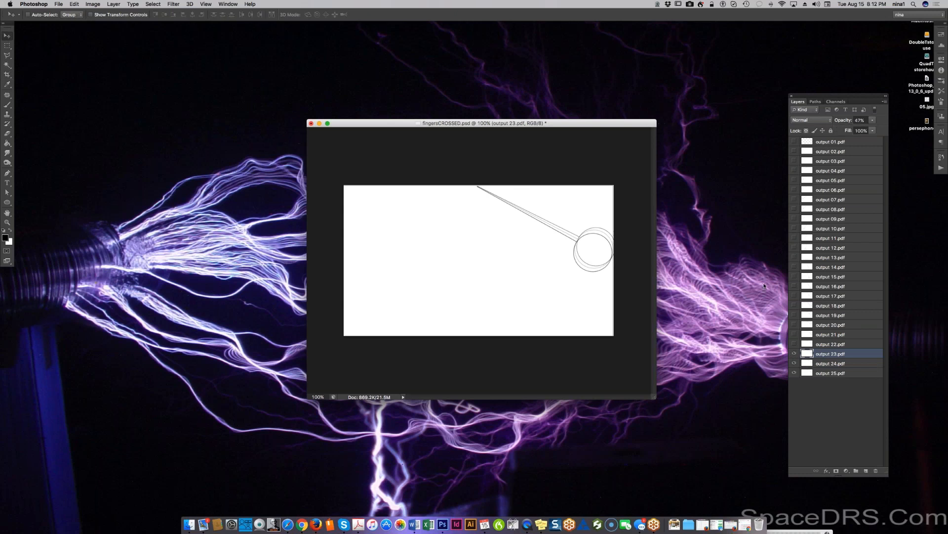
left_click(848, 365, "shift")
left_click_drag(871, 122, 896, 129)
left_click(820, 502)
left_click(609, 372)
left_click(814, 407)
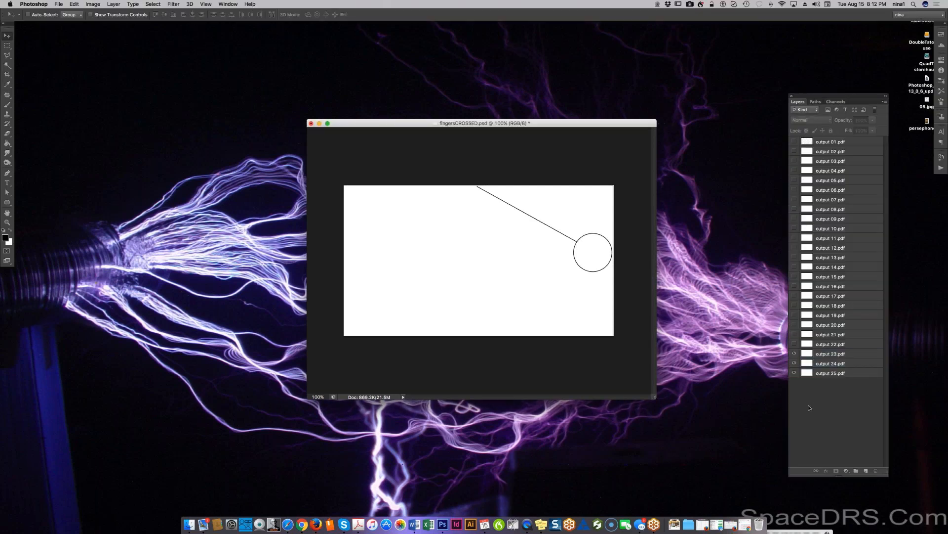
left_click(795, 353)
left_click(794, 362)
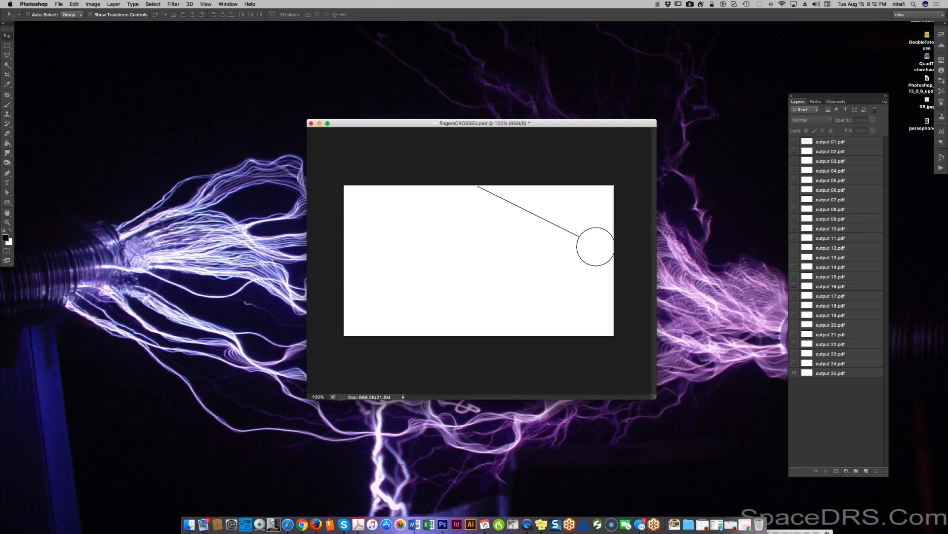
Delete the output 01.pdf title layer and make output 02.pdf visible
key("alt+]")
key("alt+]")
key("alt+[")
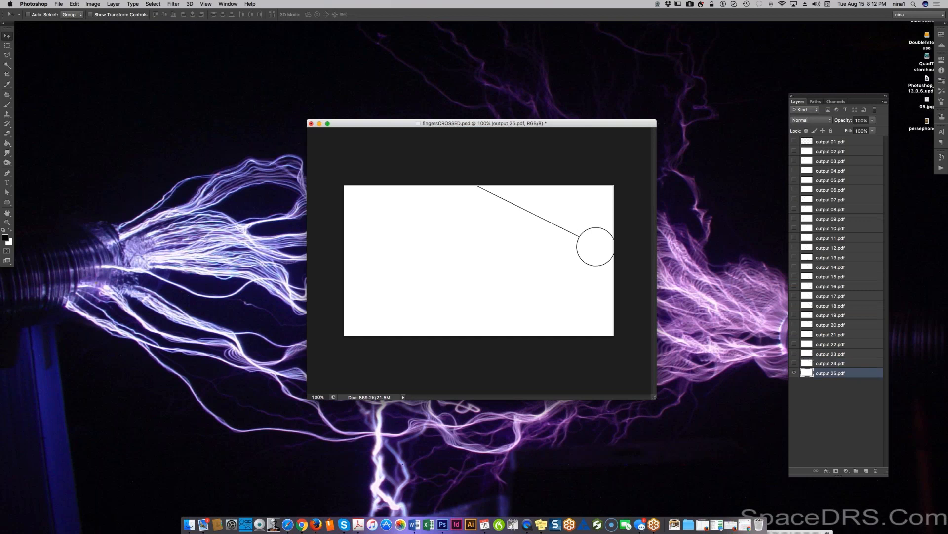
key("alt+[")
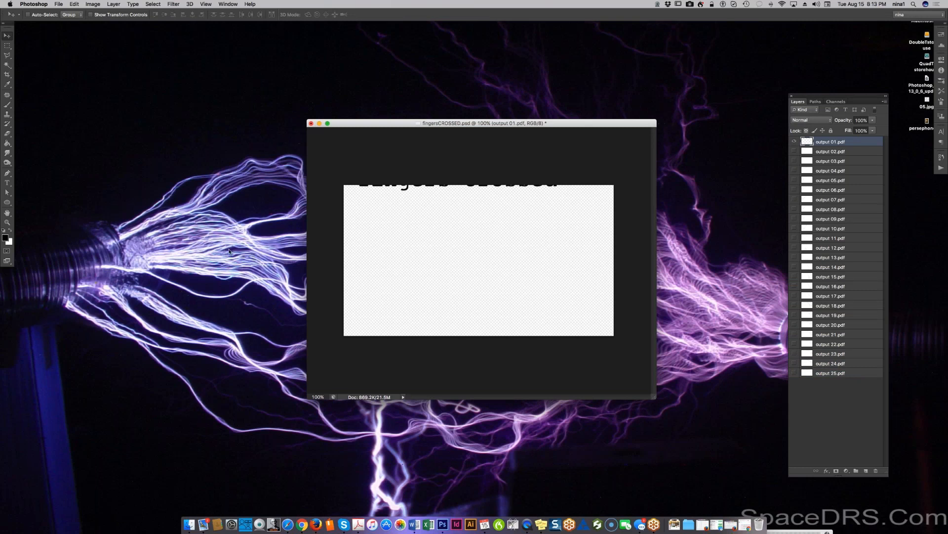
left_click_drag(451, 204, 454, 222)
key("super+z")
left_click_drag(835, 142, 875, 470)
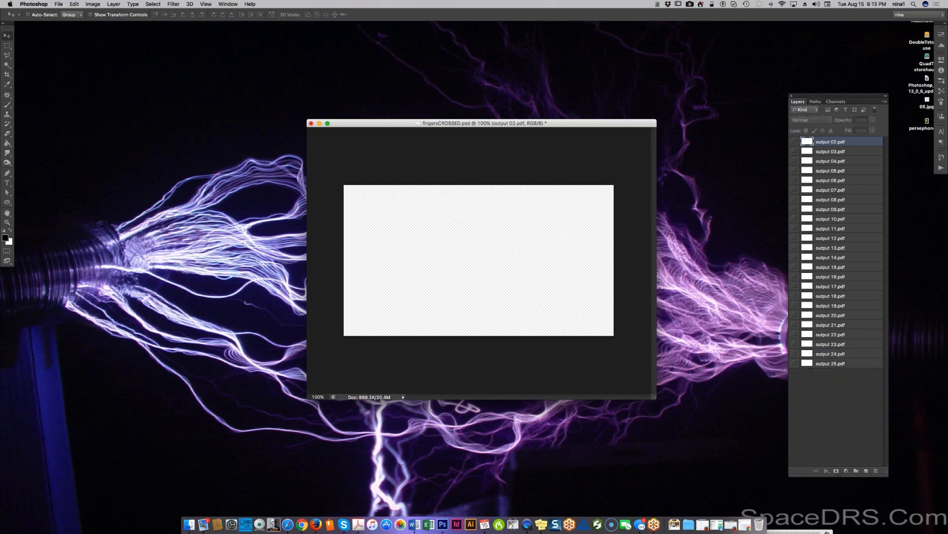
left_click(795, 141)
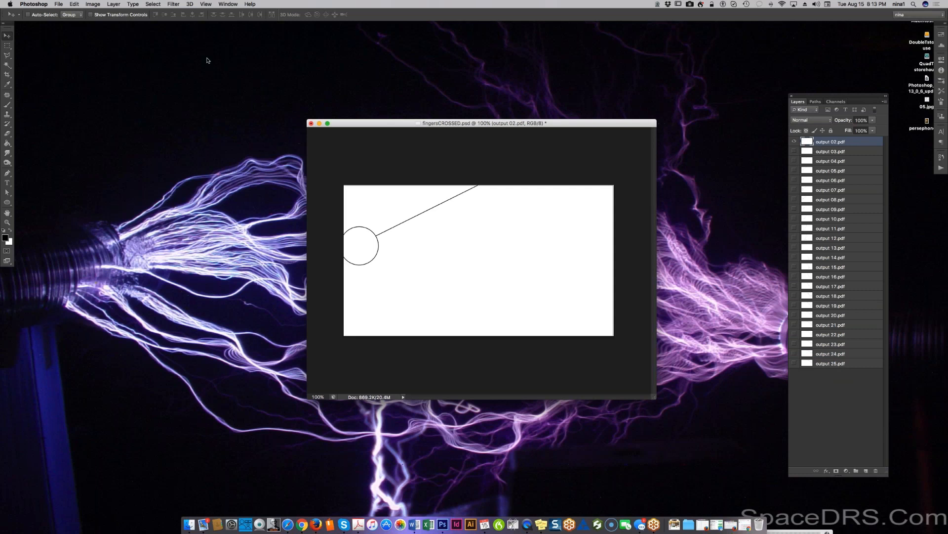
Move the document window to free space below it and open the Timeline
left_click_drag(364, 122, 183, 70)
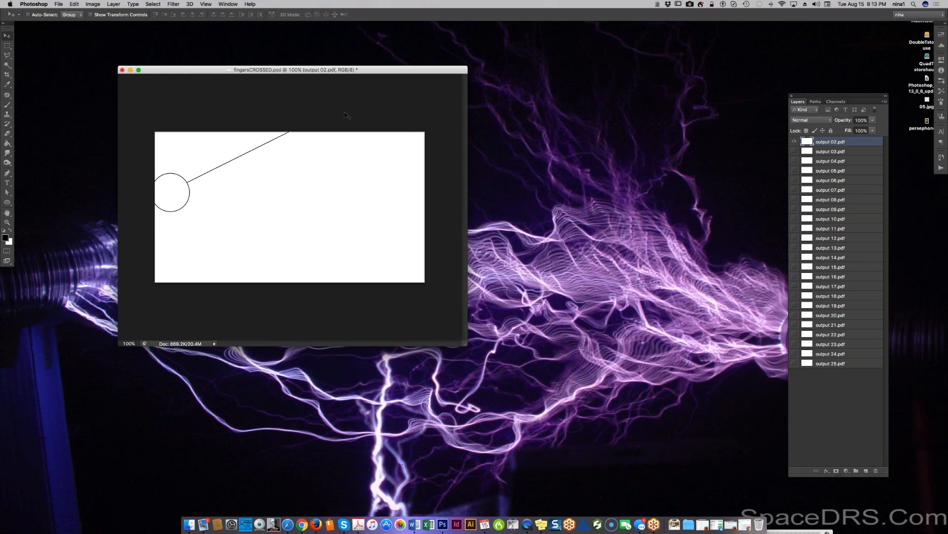
left_click(229, 4)
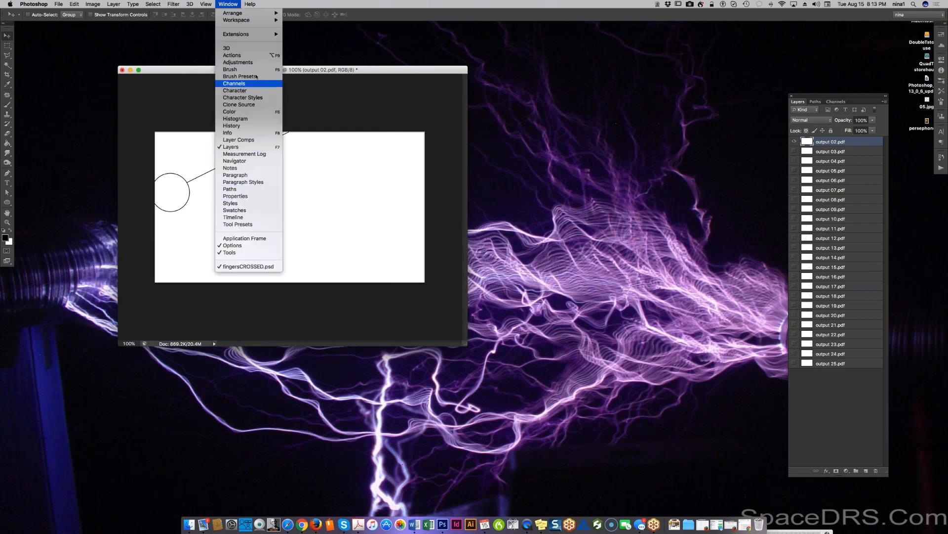
left_click(237, 217)
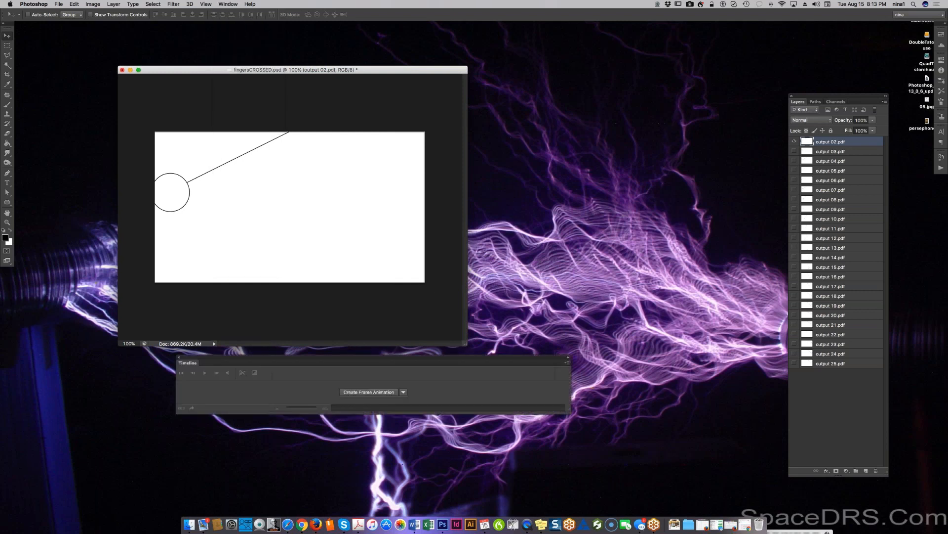
Move the Timeline below the document window and create a frame animation in it
left_click_drag(412, 358, 302, 362)
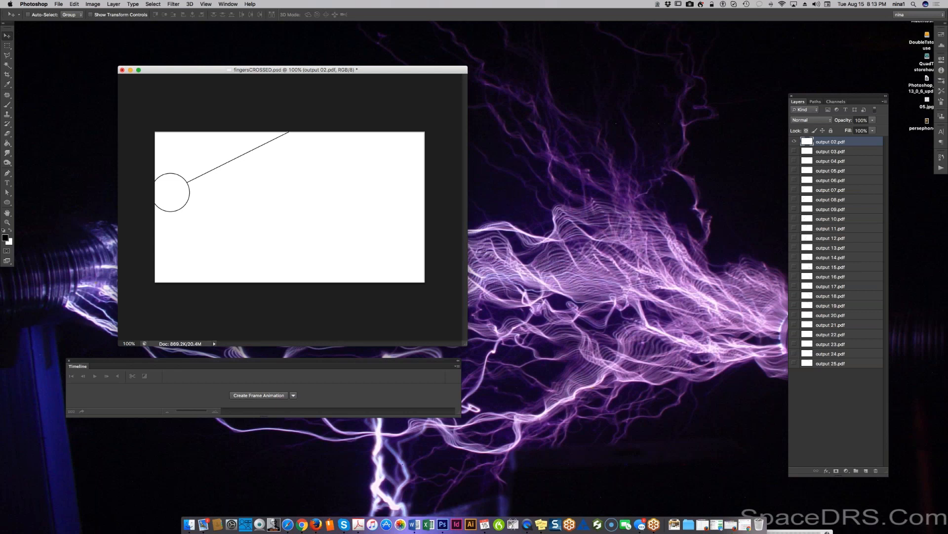
left_click(293, 396)
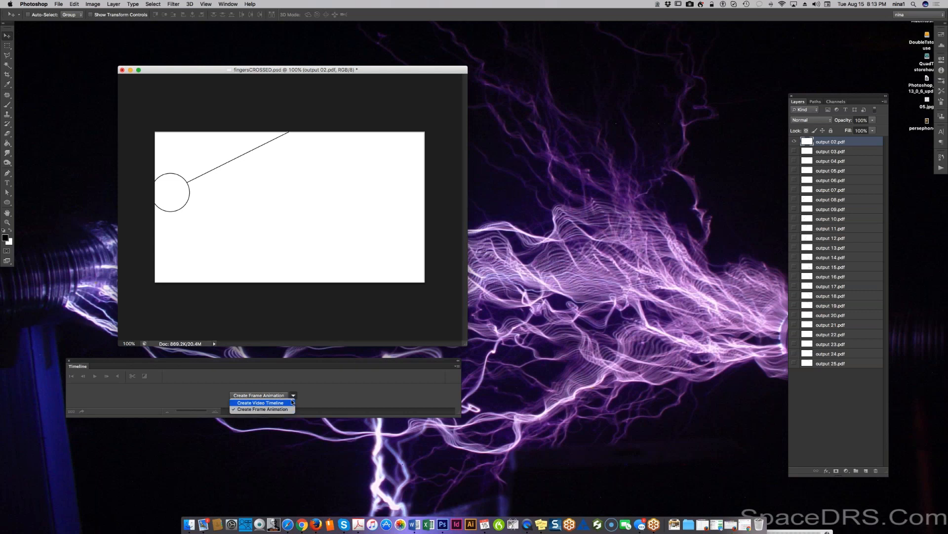
left_click(285, 408)
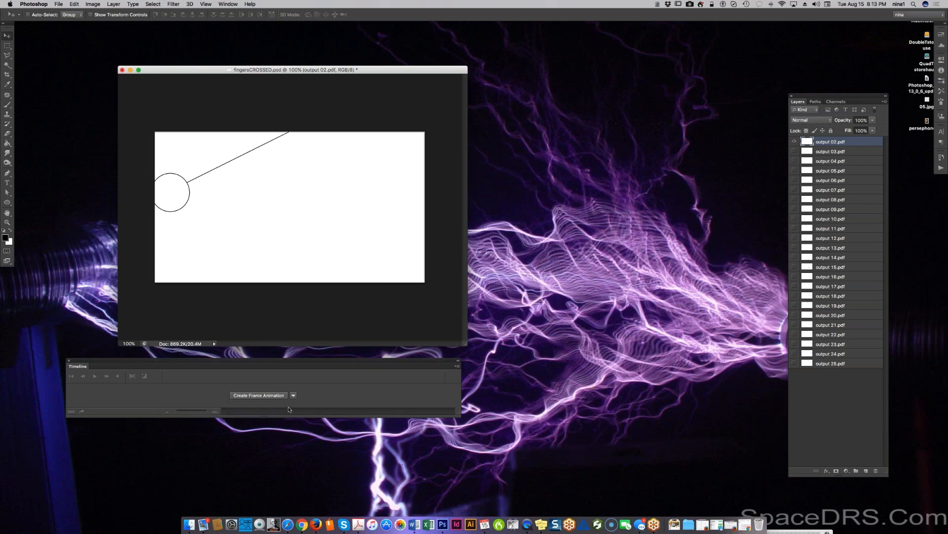
left_click(274, 395)
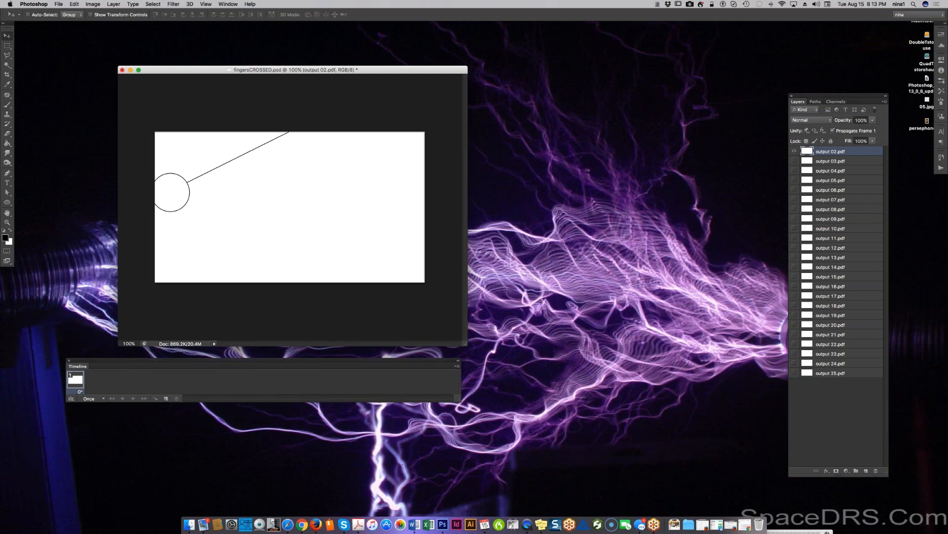
Turn off New Layers Visible in All Frames, make frames from the layers, and widen the Timeline to show all the frames
left_click(457, 367)
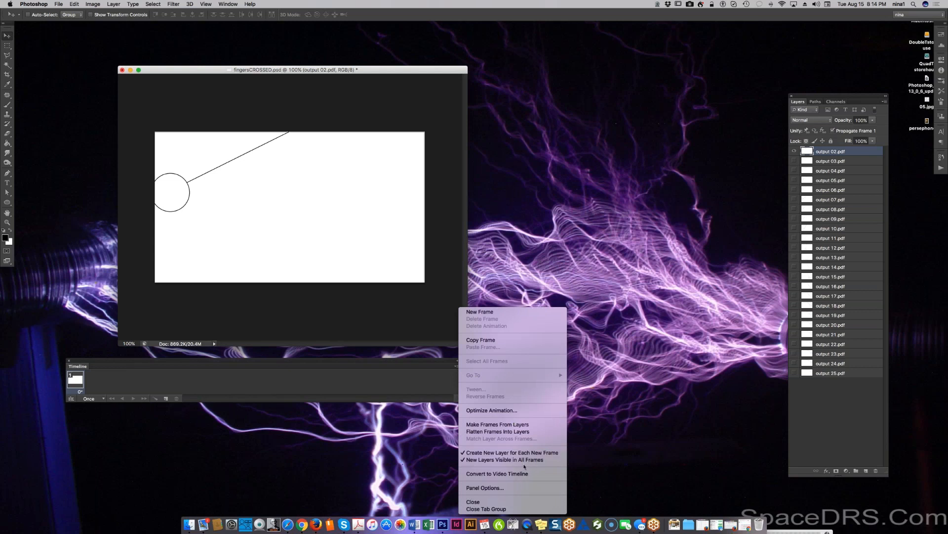
left_click(465, 460)
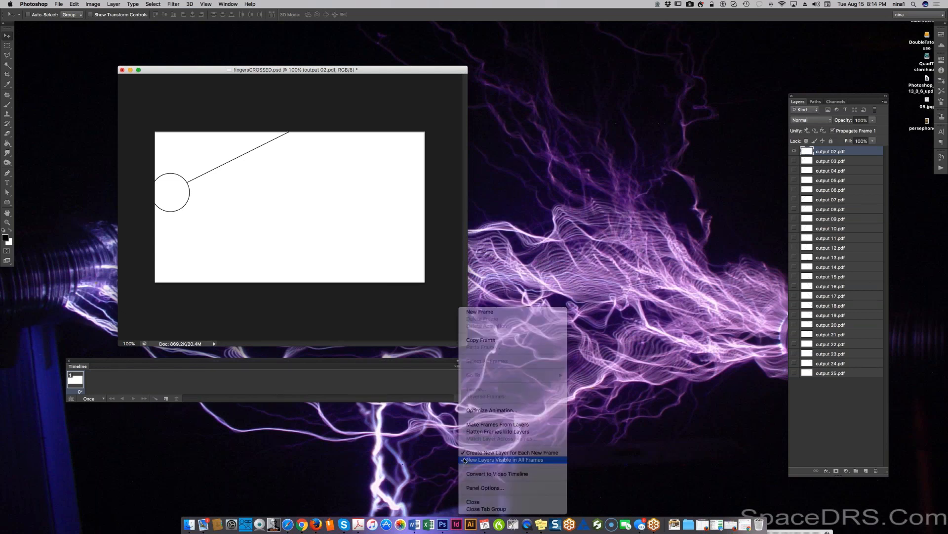
left_click(457, 366)
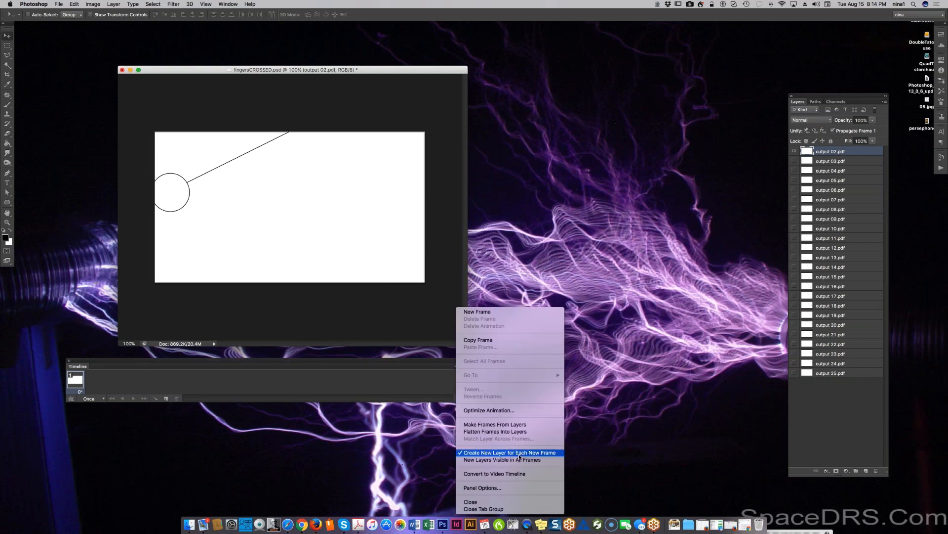
left_click(510, 427)
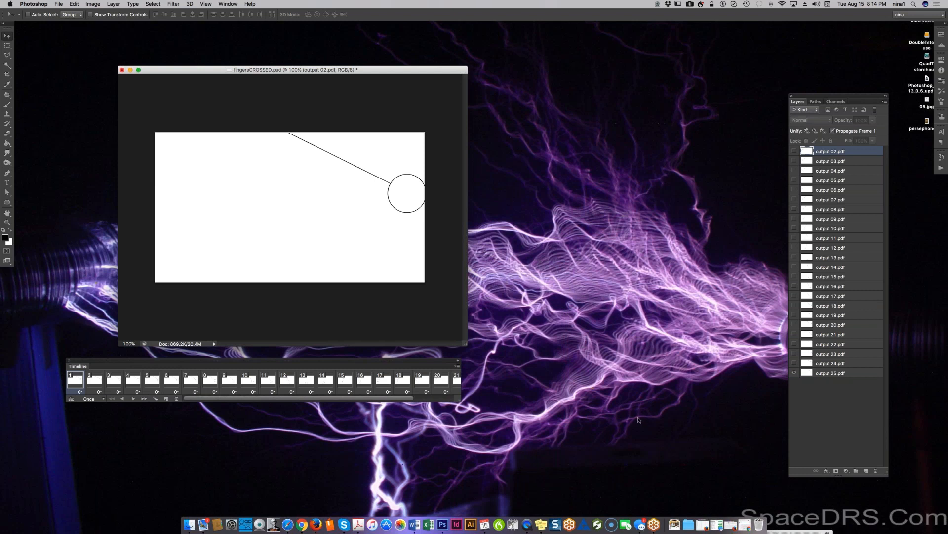
left_click_drag(464, 401, 693, 402)
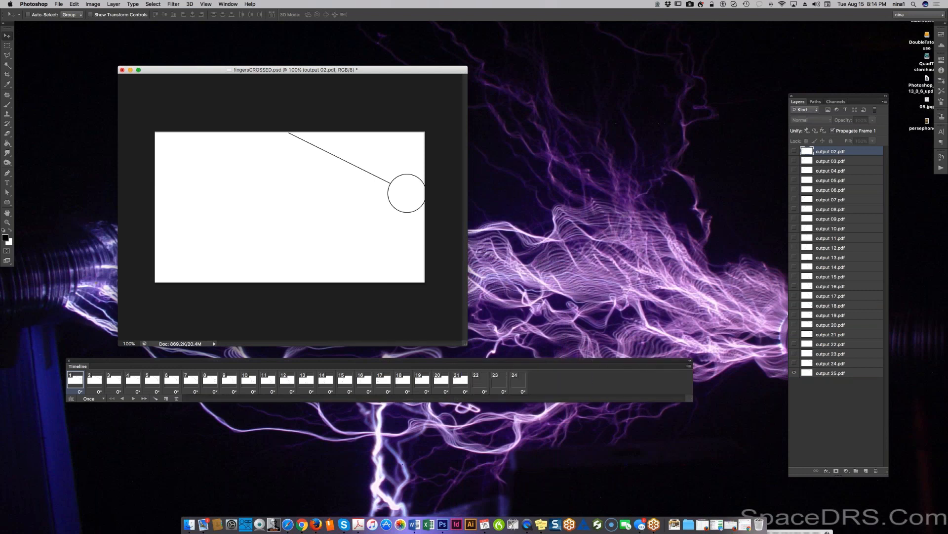
Preview the animation and reverse the order of frames 1 to 24, playing it again to check the direction
left_click(132, 399)
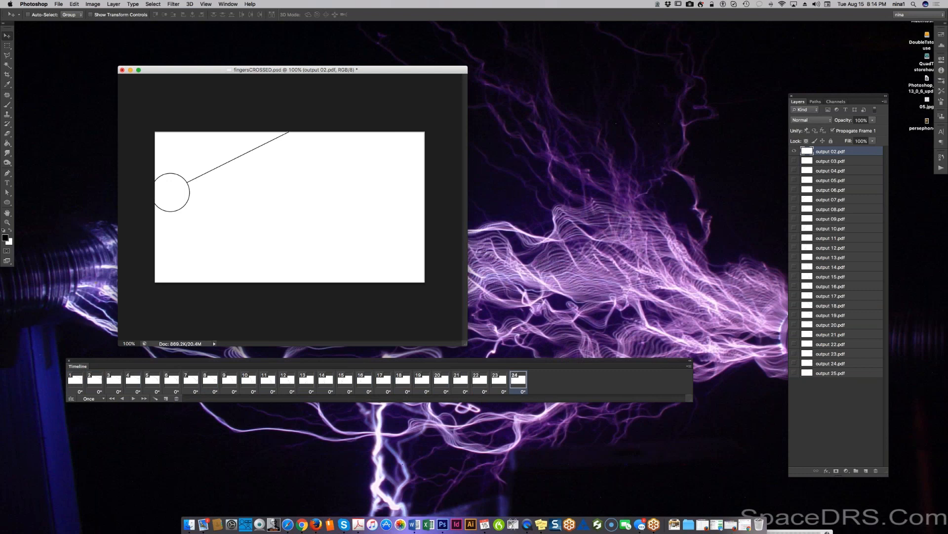
left_click(133, 398)
left_click(76, 380, "shift")
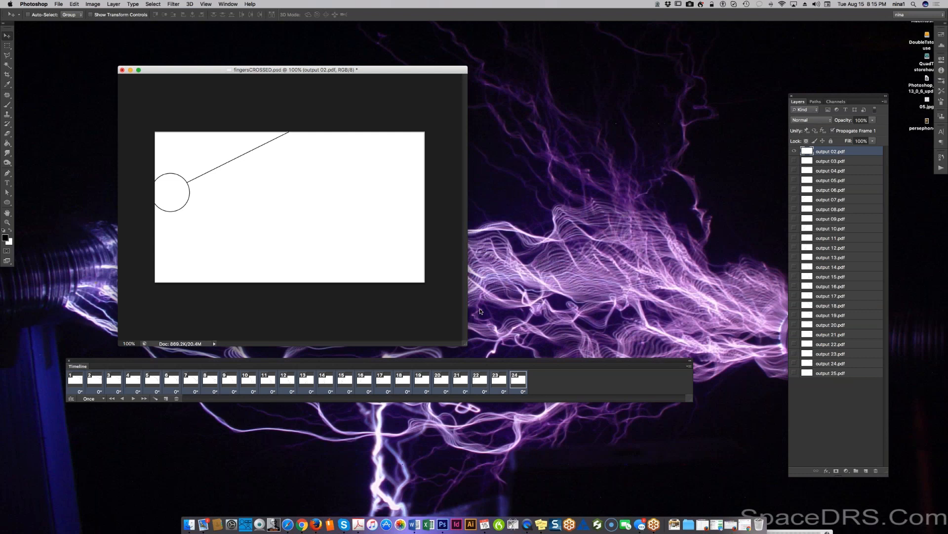
left_click(689, 366)
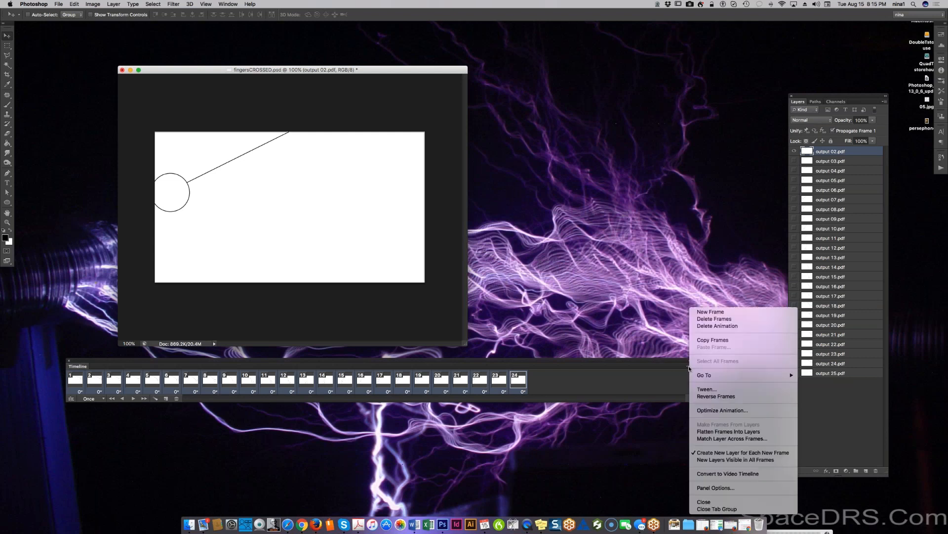
left_click(708, 397)
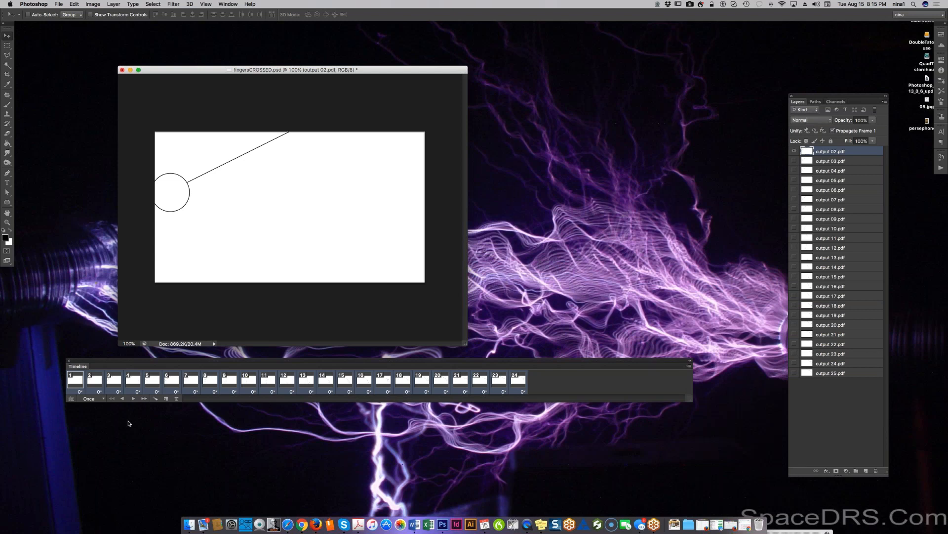
left_click(134, 399)
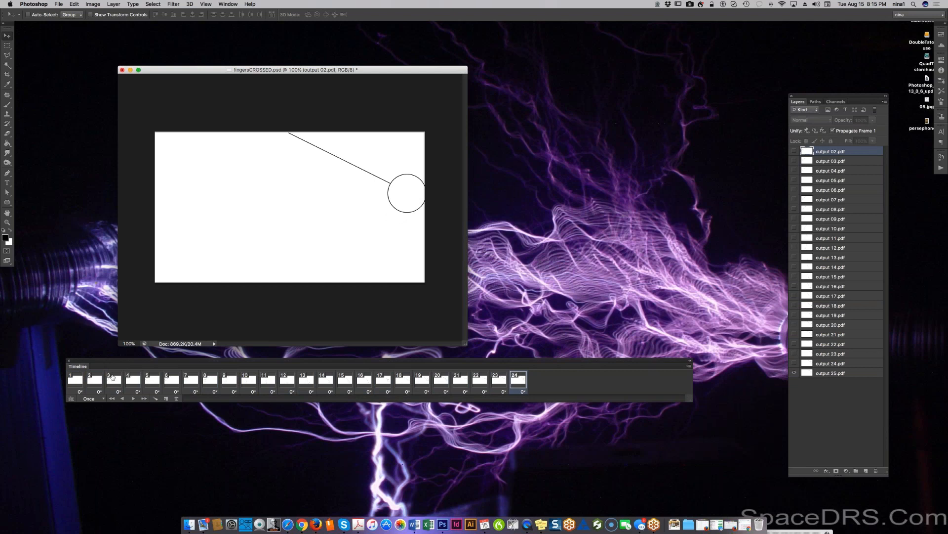
Copy frames 1 to 24 and paste them after frame 24 using Paste After Selection
left_click(77, 387, "shift")
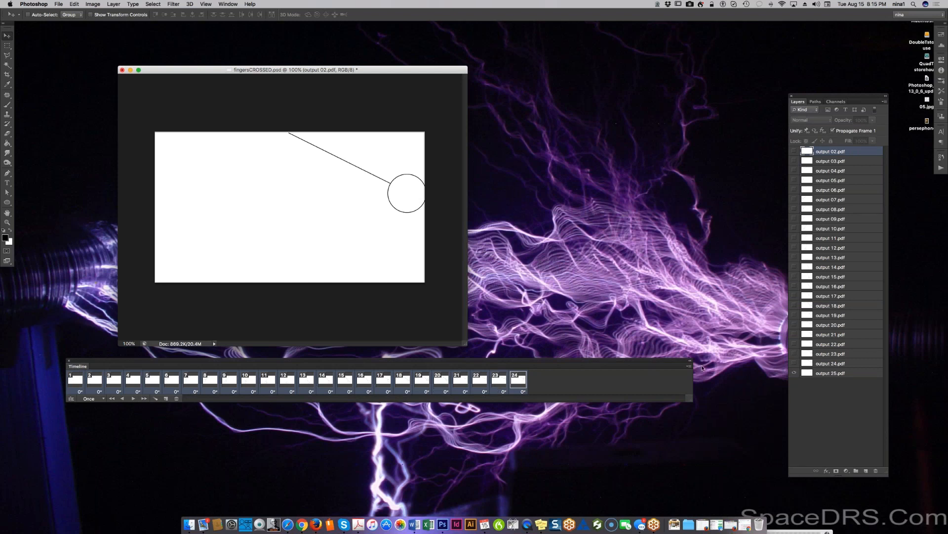
left_click(689, 366)
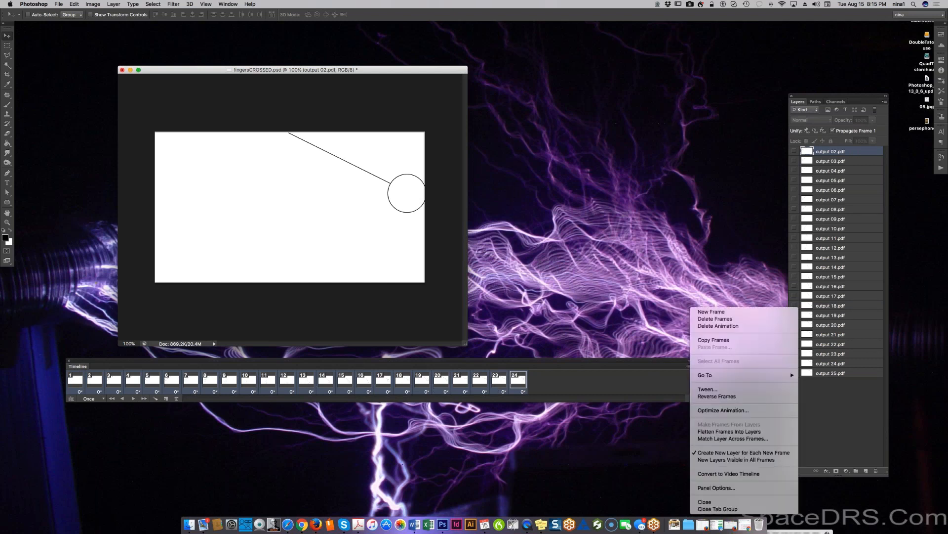
left_click(714, 340)
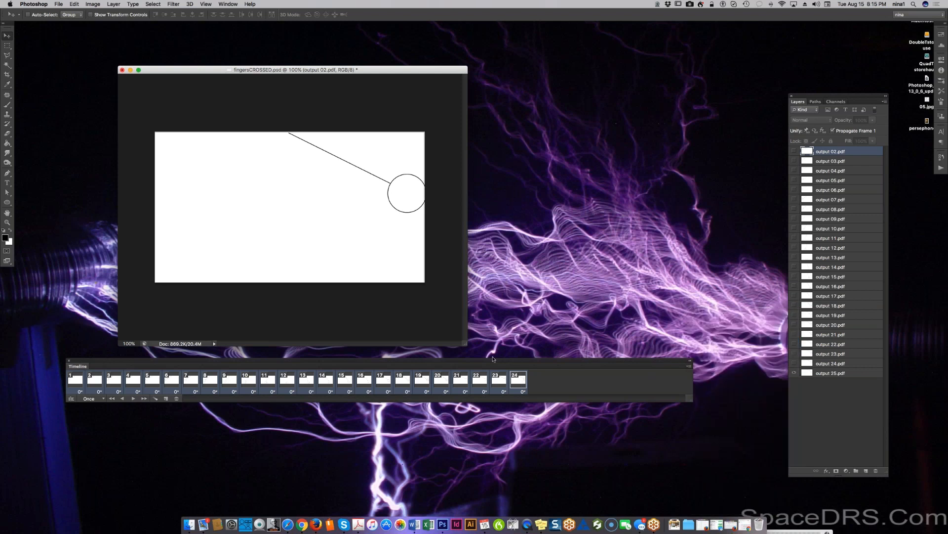
left_click(515, 386)
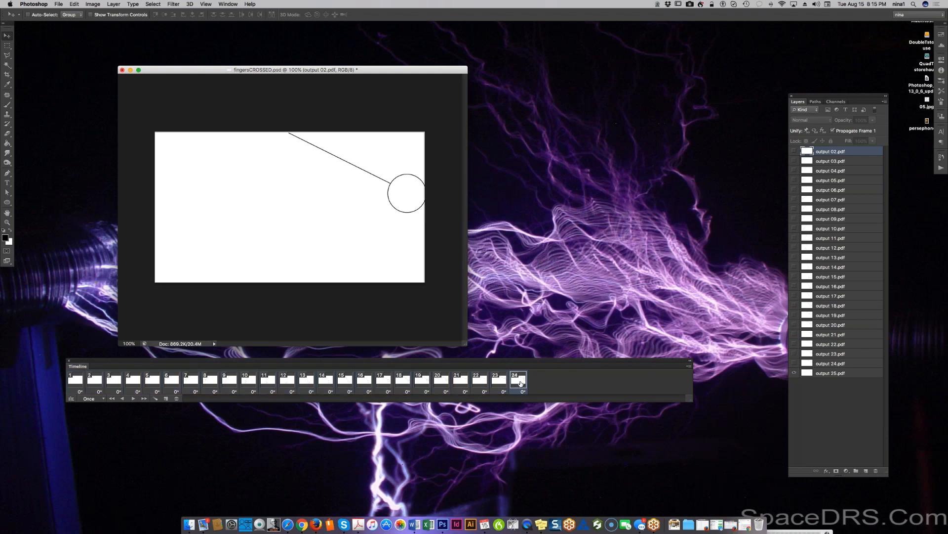
left_click(689, 367)
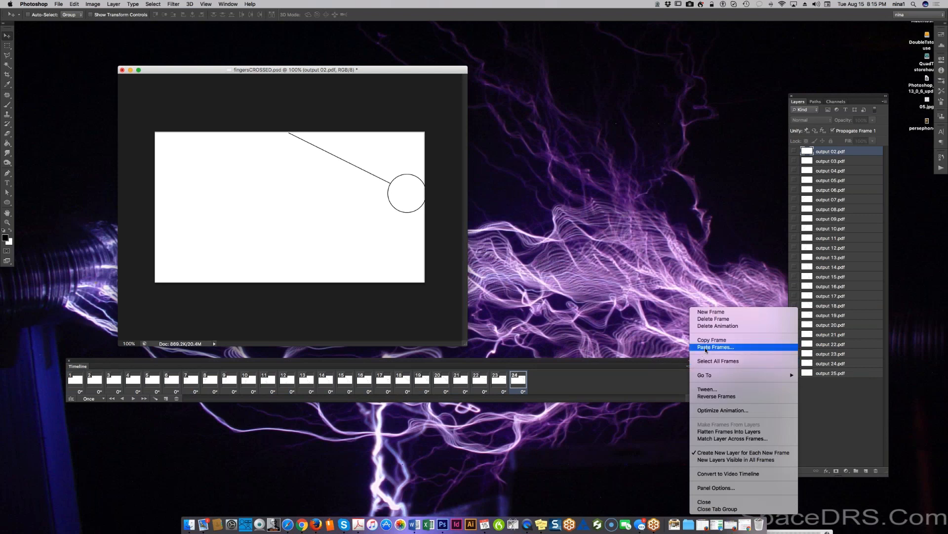
left_click(704, 347)
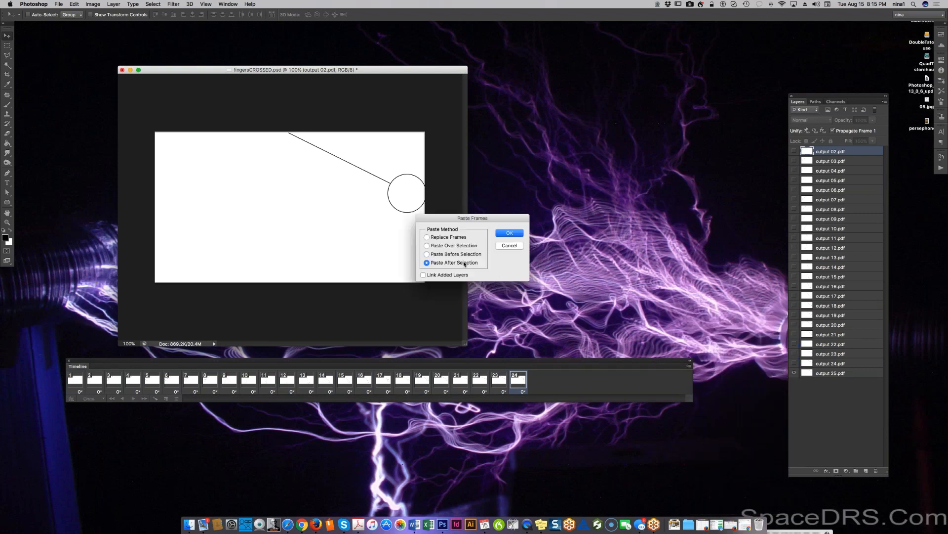
left_click(508, 235)
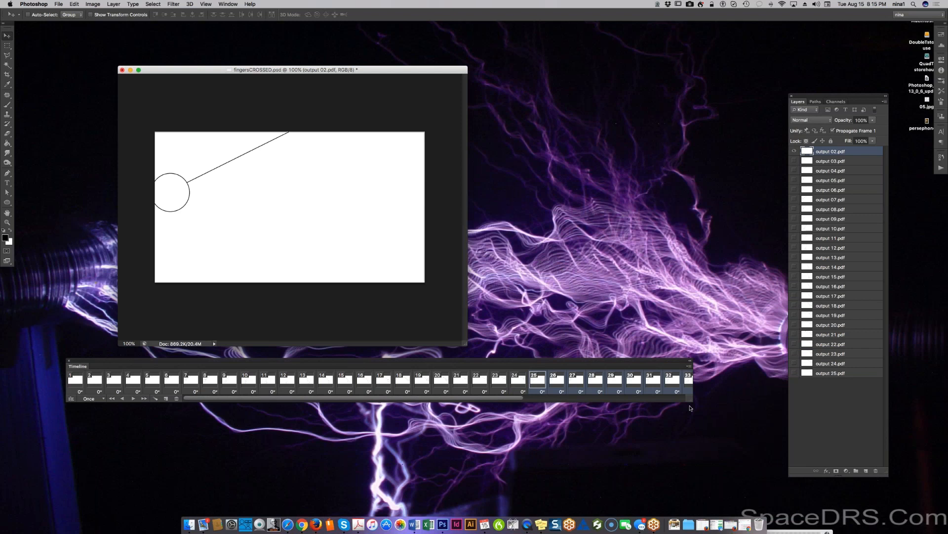
Widen the Timeline, play the extended animation, and compare frames 24 and 25 where the two swings meet
left_click_drag(691, 403, 798, 403)
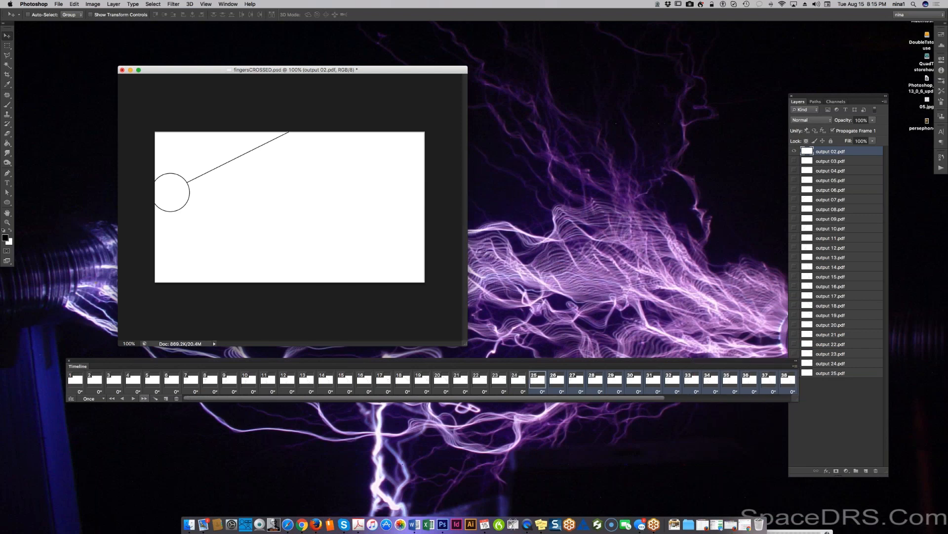
left_click(134, 398)
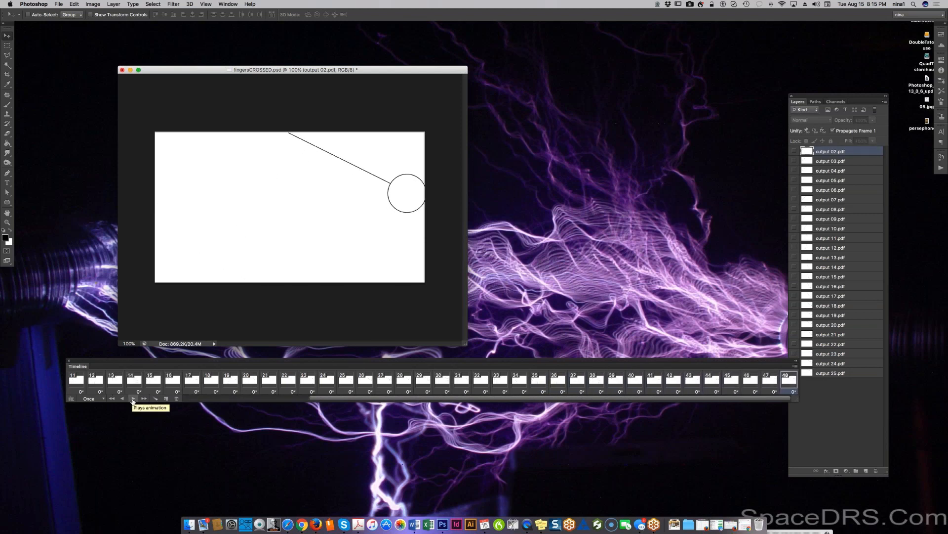
left_click(133, 399)
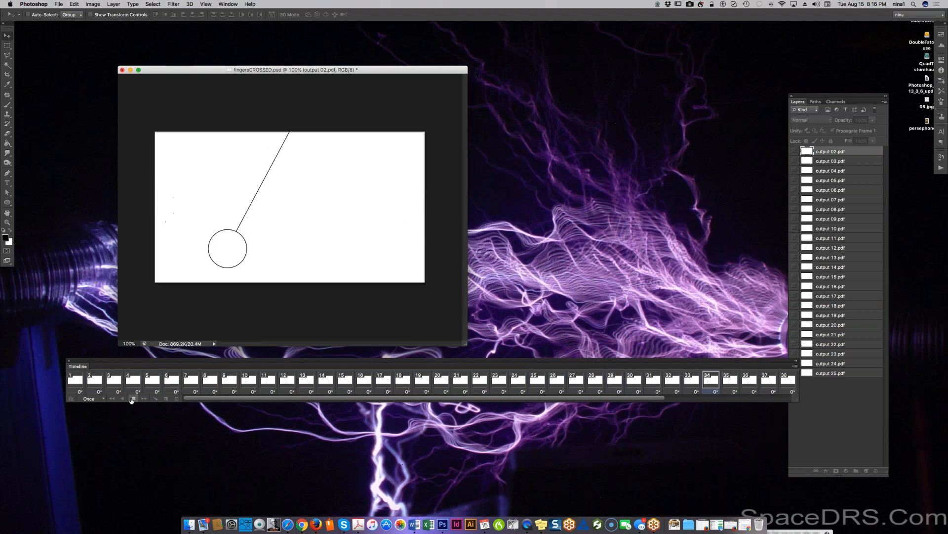
left_click(132, 398)
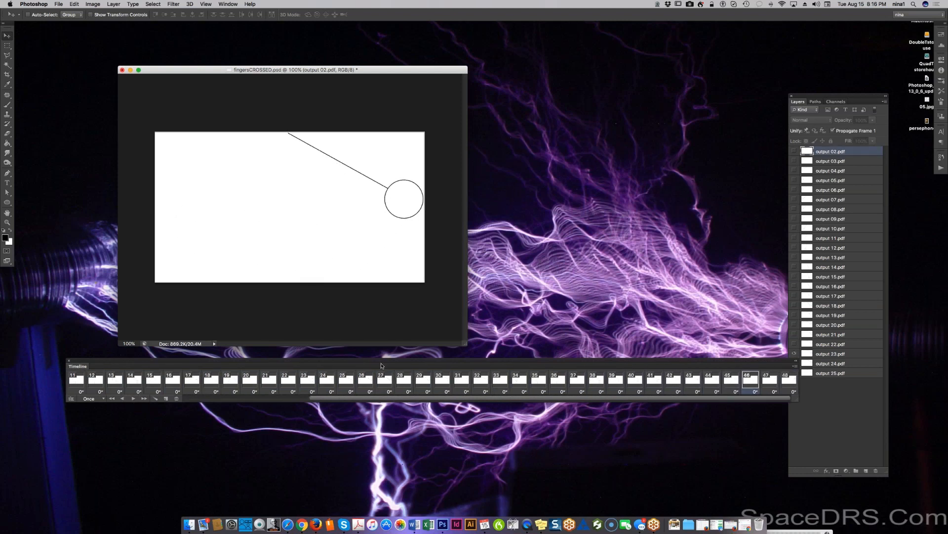
left_click(346, 380)
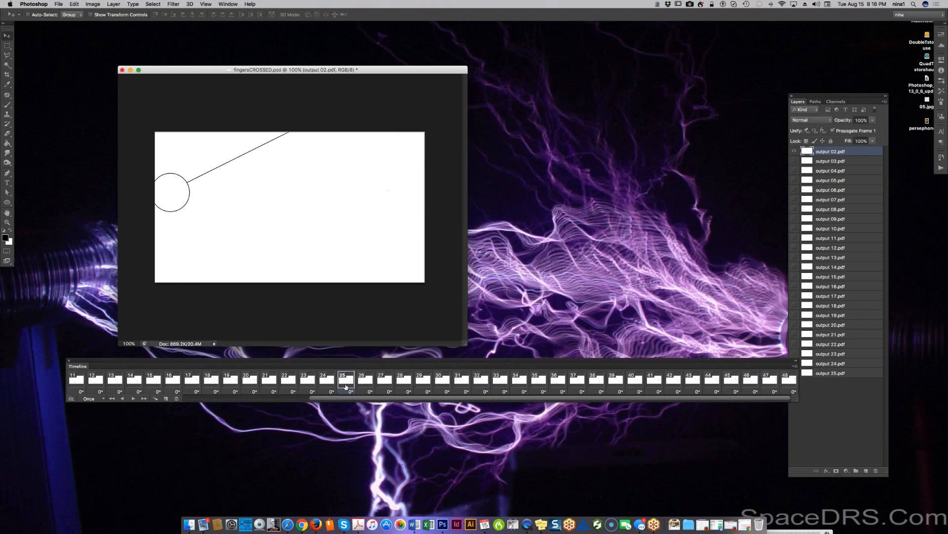
left_click(327, 380)
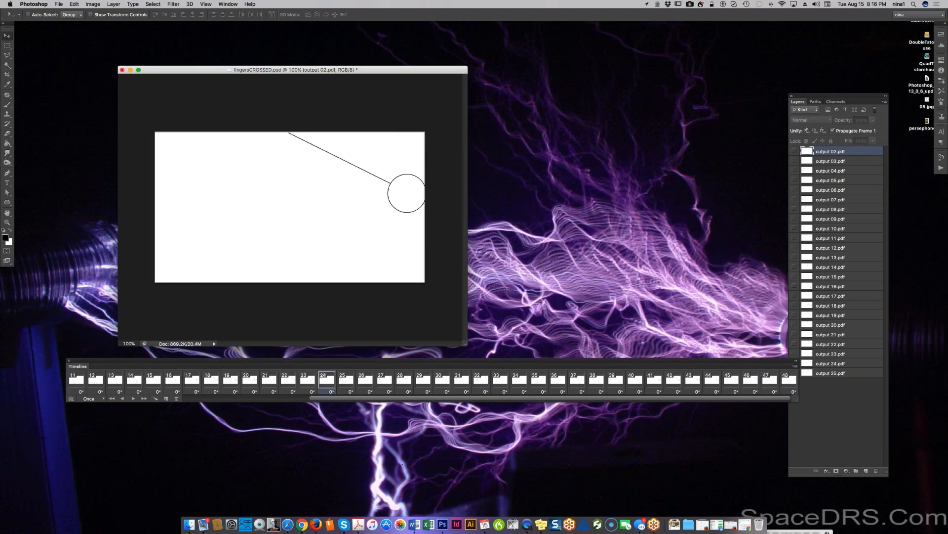
left_click(345, 380)
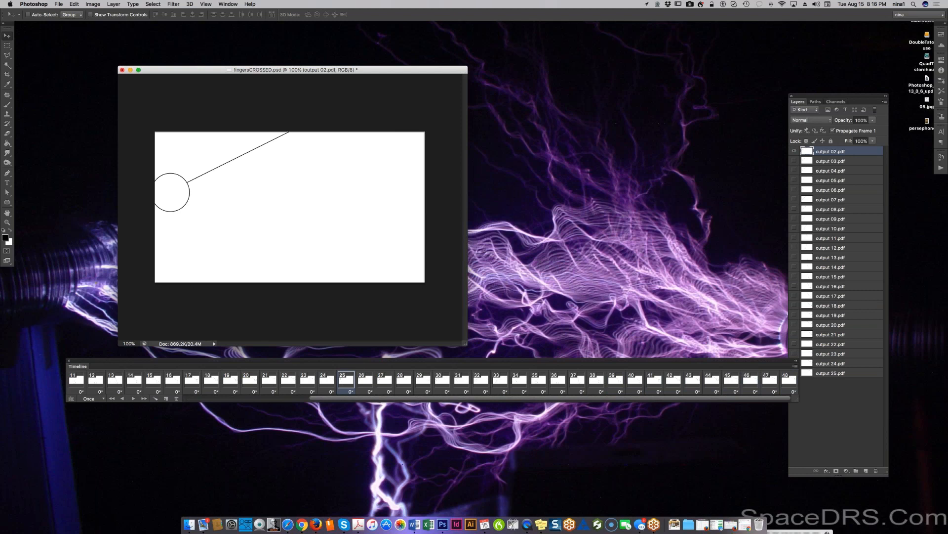
Widen the Timeline across the screen to fit more frames and collapse the overlapping Layers panel to icons
left_click_drag(794, 399, 947, 405)
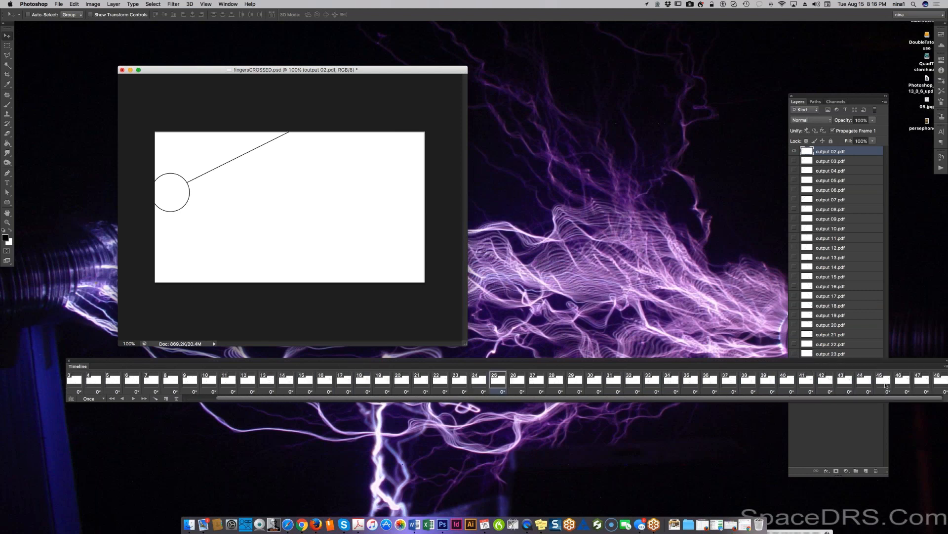
left_click_drag(878, 355, 830, 355)
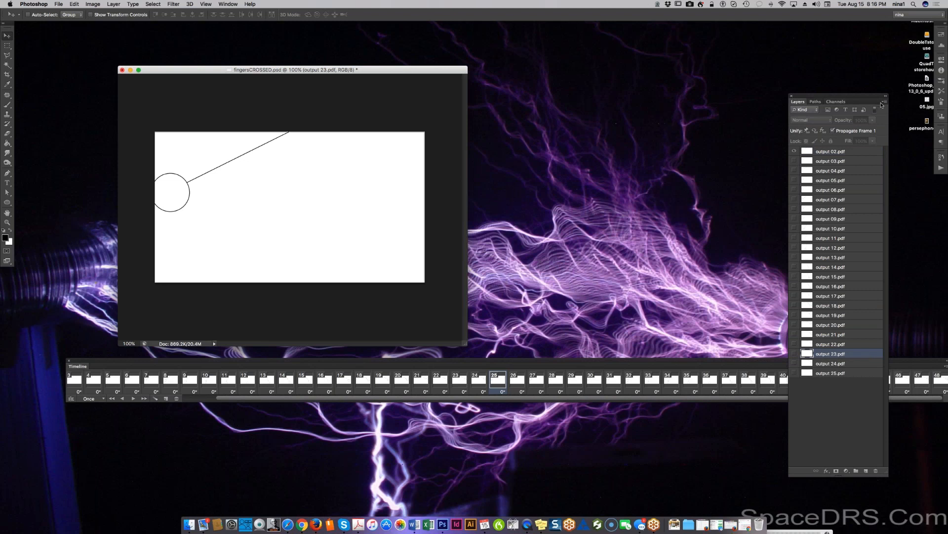
key("F7")
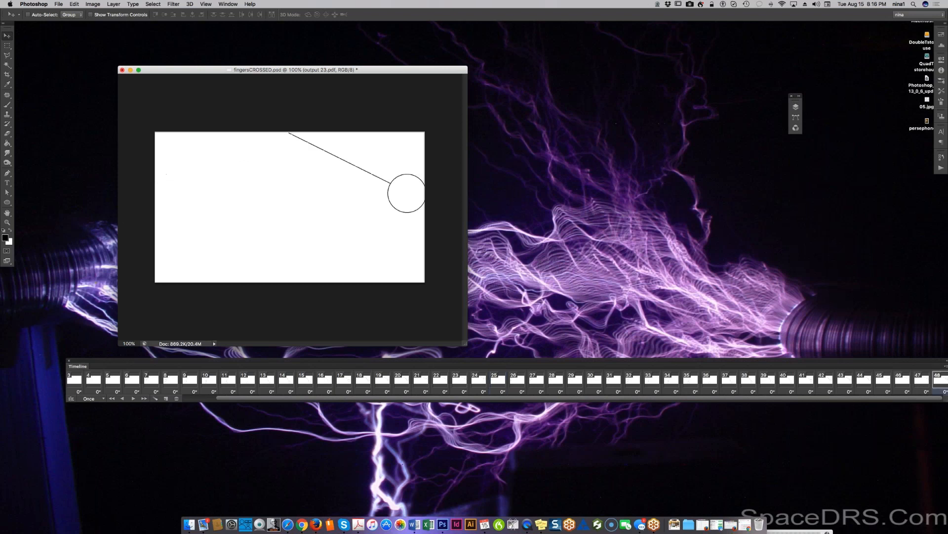
Reverse the order of frames 25 to 48, shifting the Timeline so its options are reachable
left_click(497, 380, "shift")
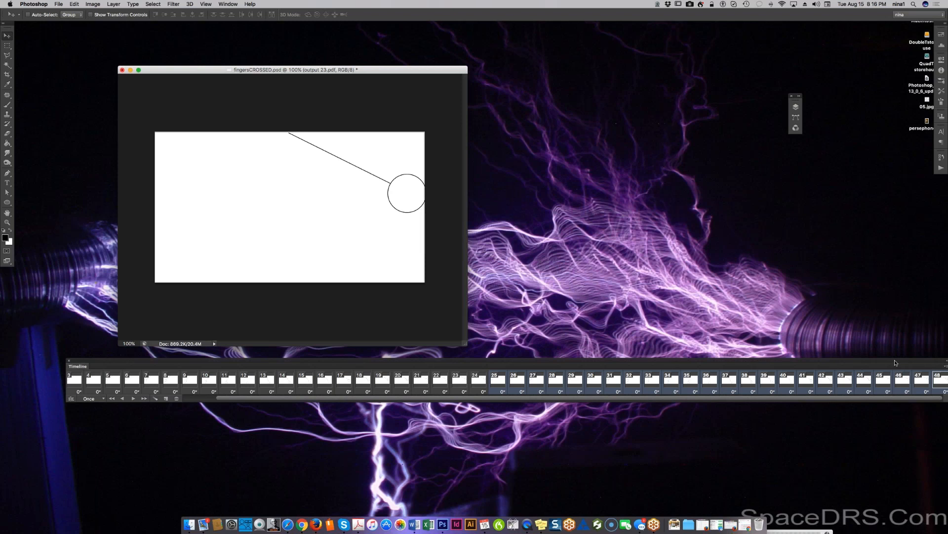
left_click_drag(895, 363, 875, 359)
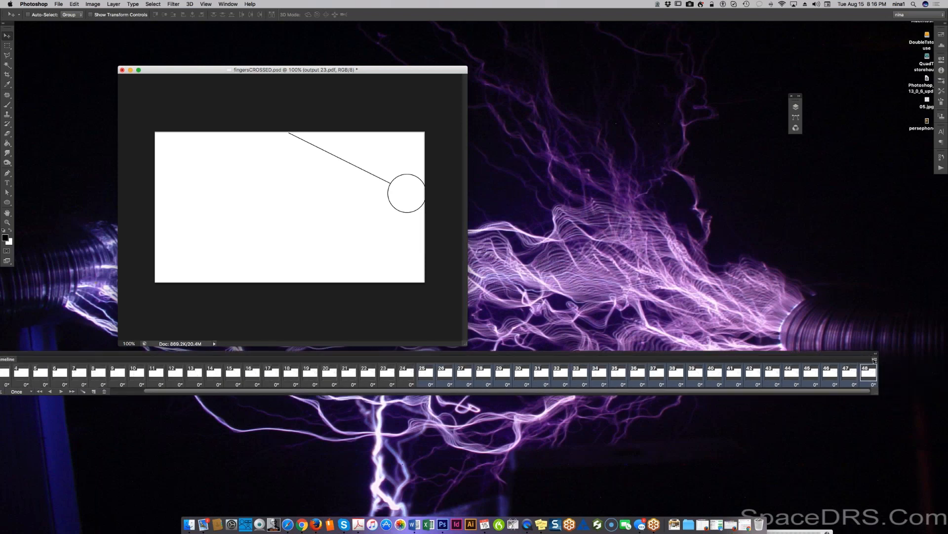
left_click(875, 360)
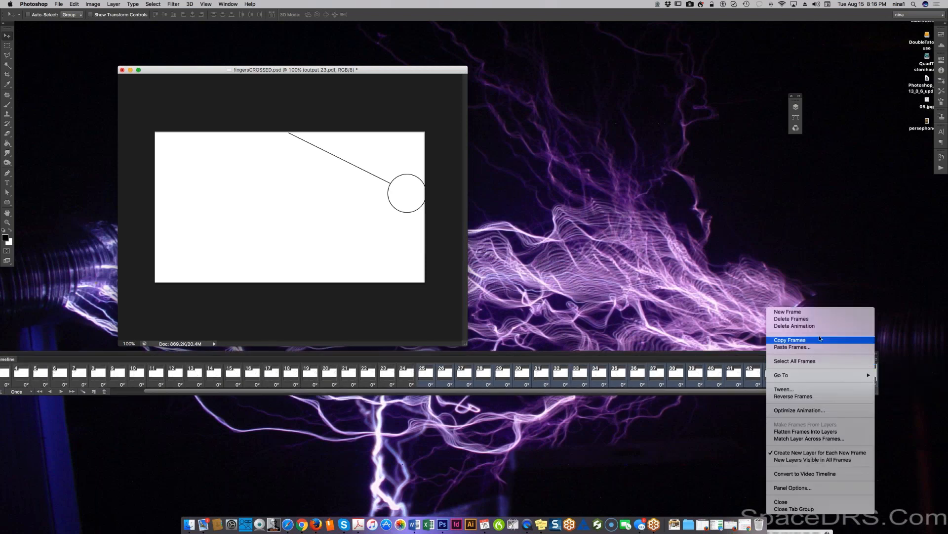
left_click(800, 395)
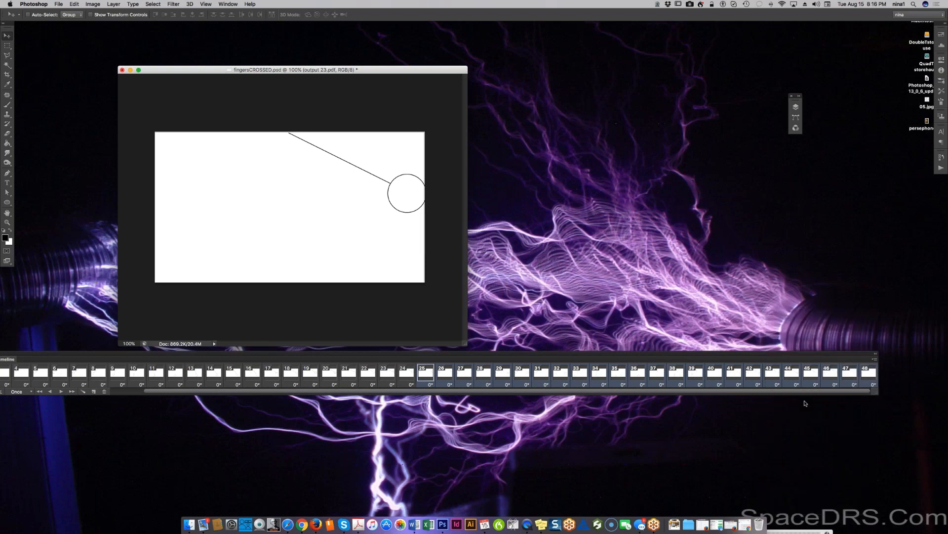
Shift the Timeline so its playback controls are visible and play the back-and-forth animation
left_click_drag(338, 355, 395, 356)
left_click(116, 392)
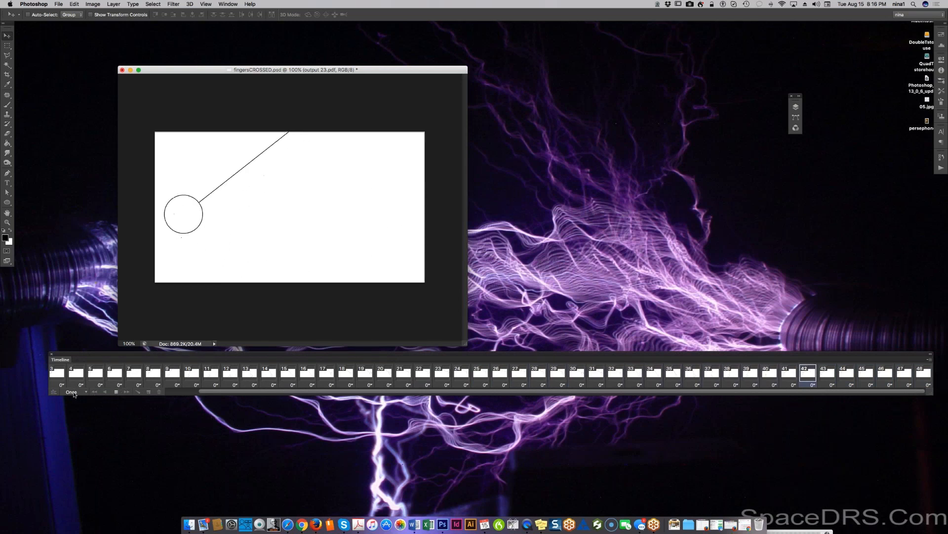
left_click(116, 391)
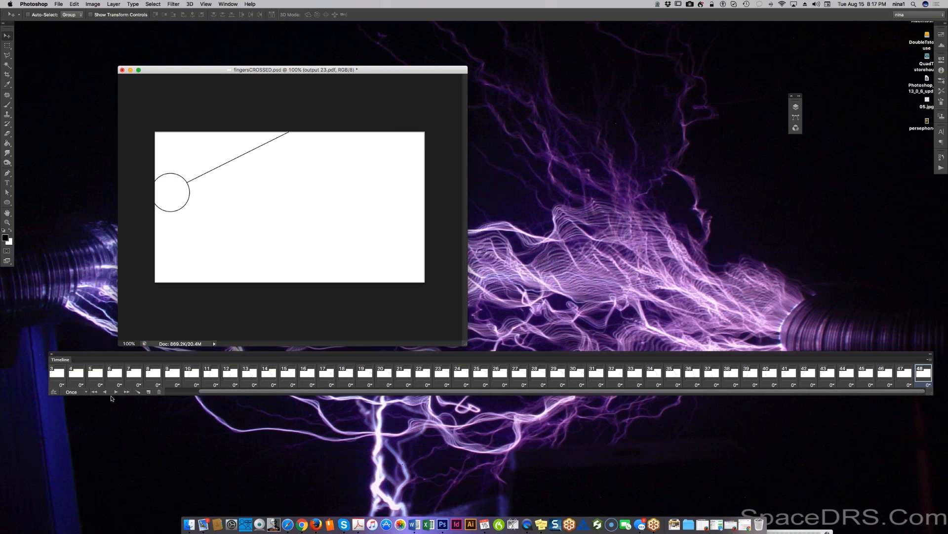
Set the animation's looping to 3 times and preview the repeated playback
left_click(75, 394)
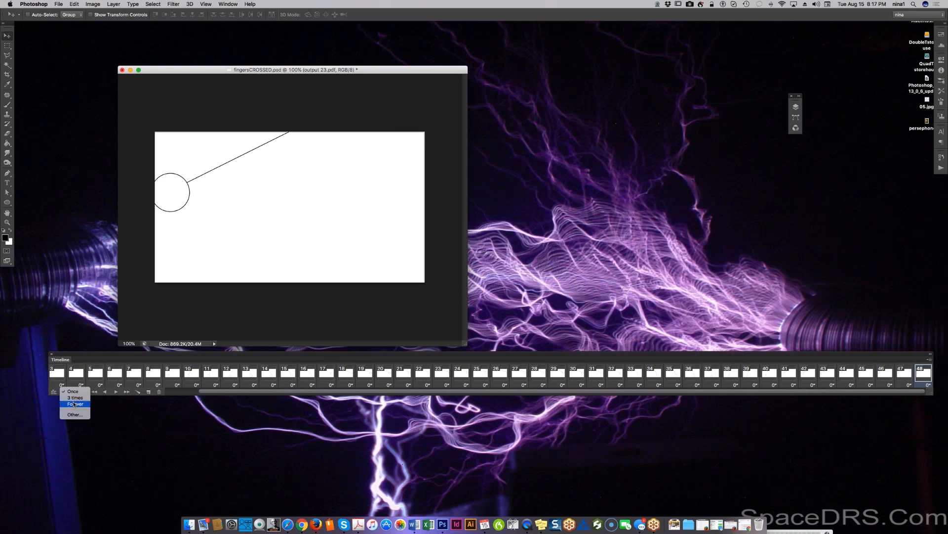
left_click(72, 391)
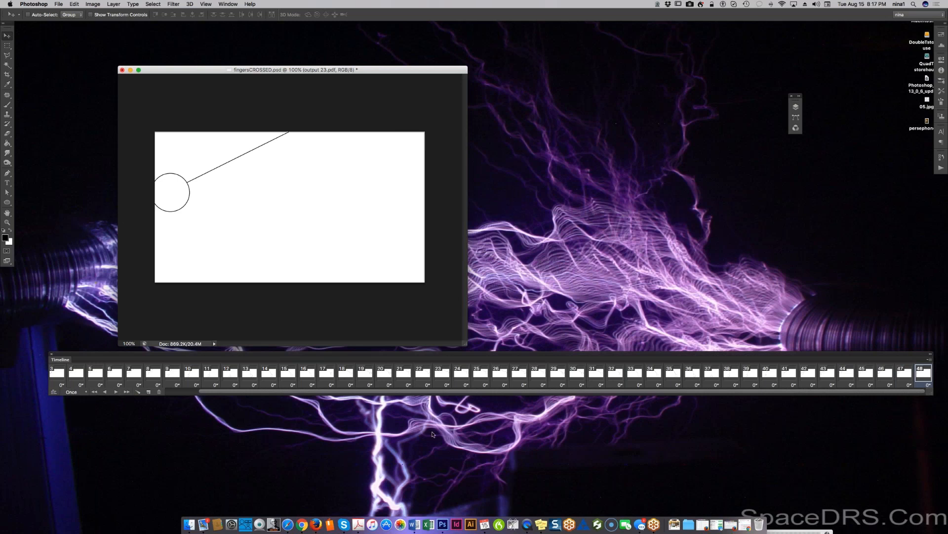
left_click(116, 391)
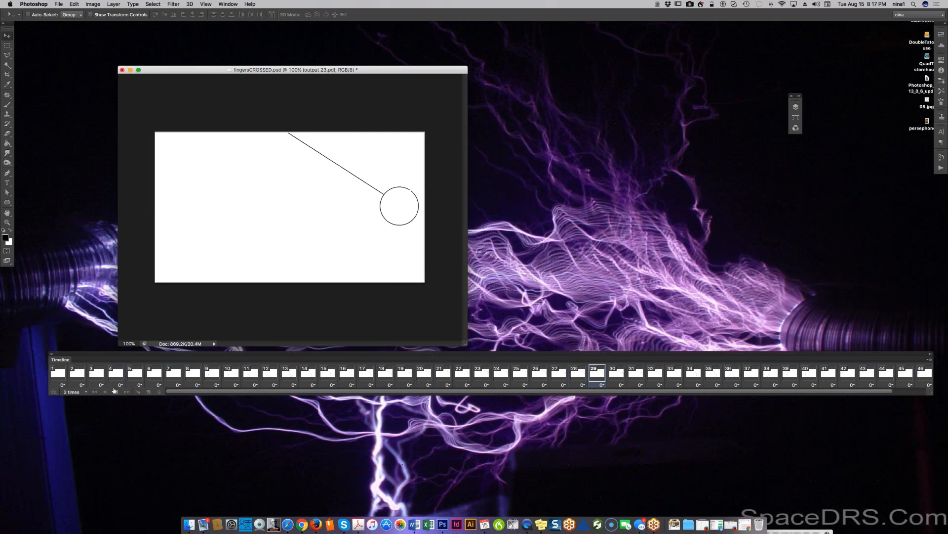
left_click(116, 391)
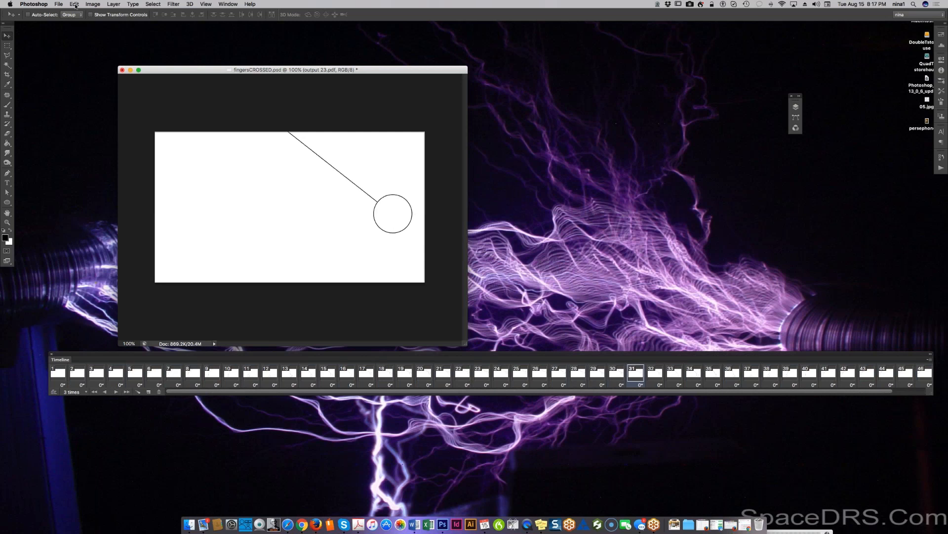
Save the fingersCROSSED.psd document
left_click(60, 5)
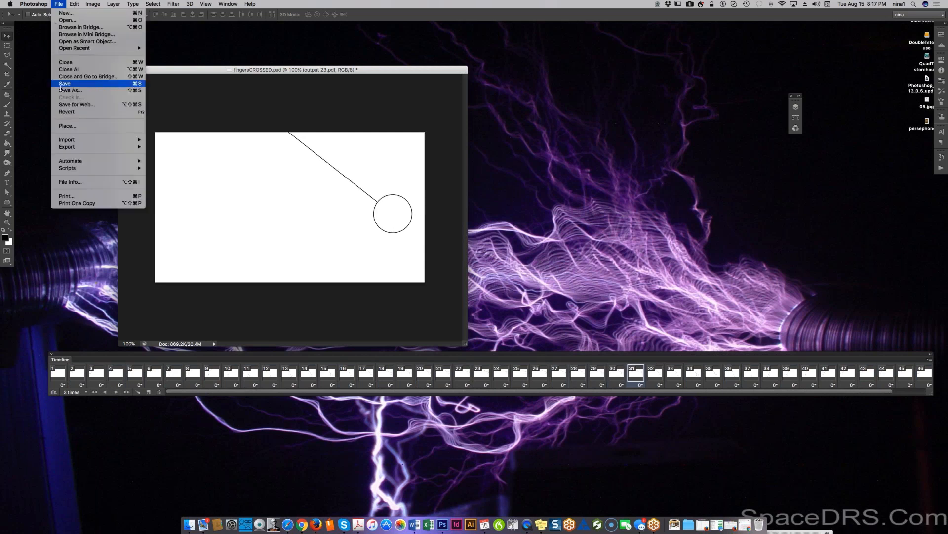
left_click(61, 84)
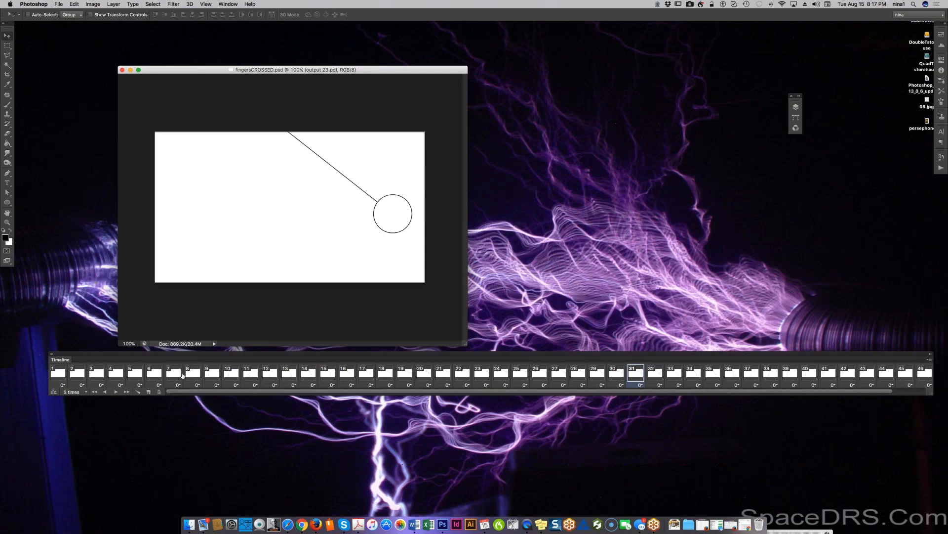
left_click(178, 384)
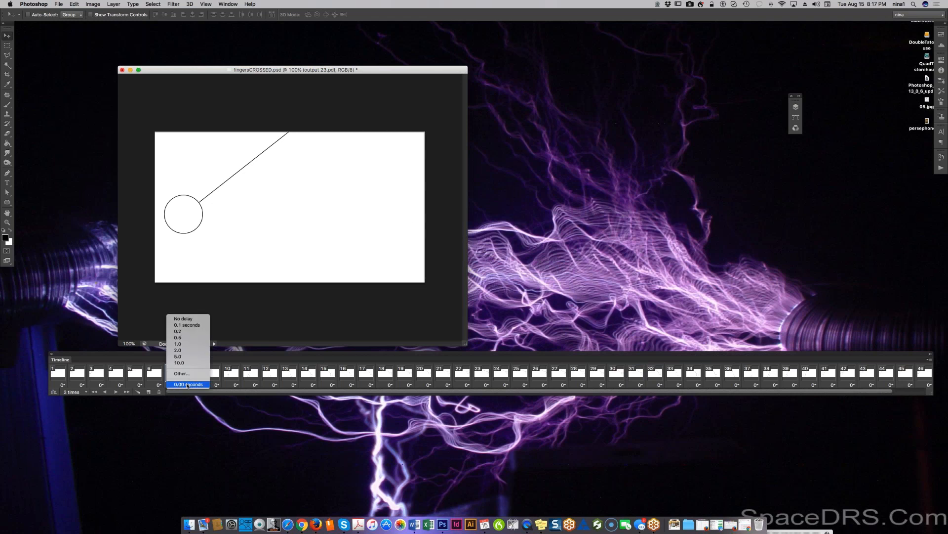
left_click(93, 397)
left_click(152, 332)
Select all frames in the Timeline, set their frame delay to No delay, and preview the animation
left_click(59, 378)
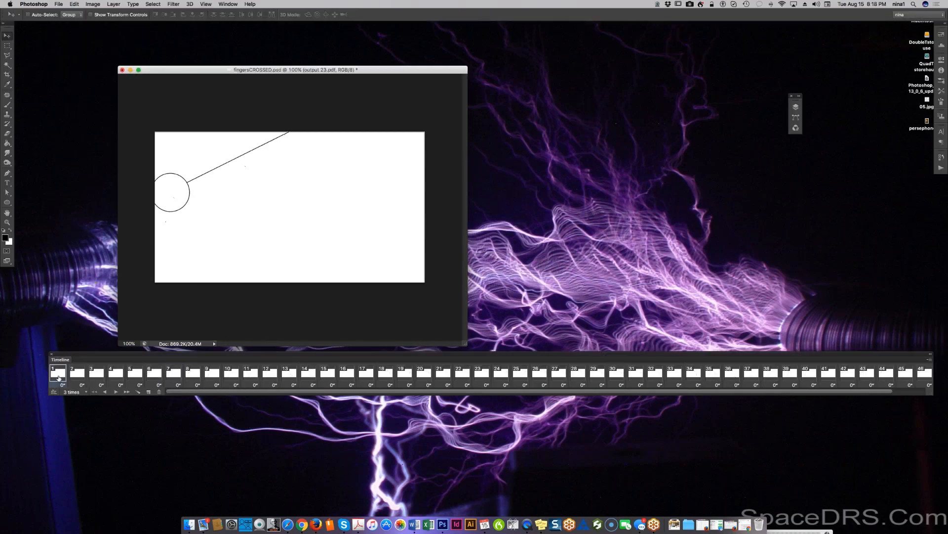
key("super+a")
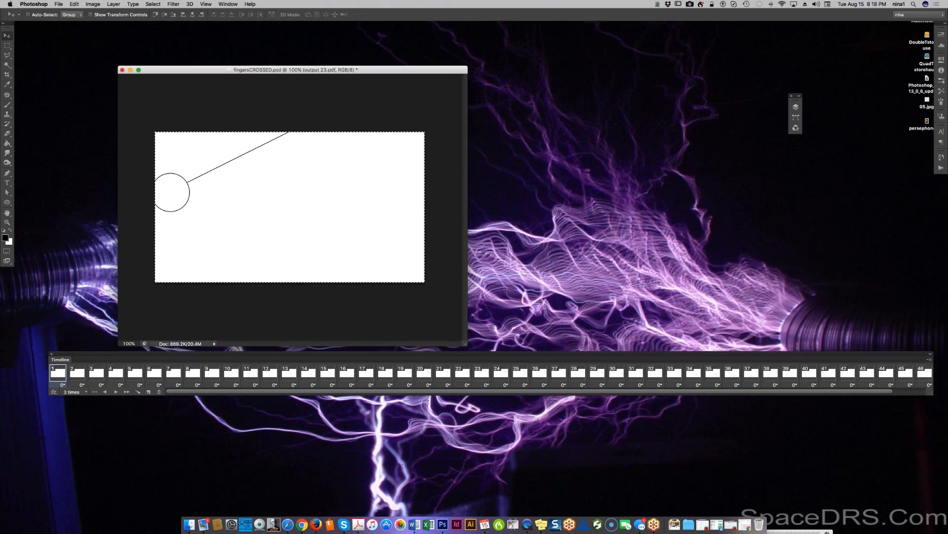
left_click(929, 359)
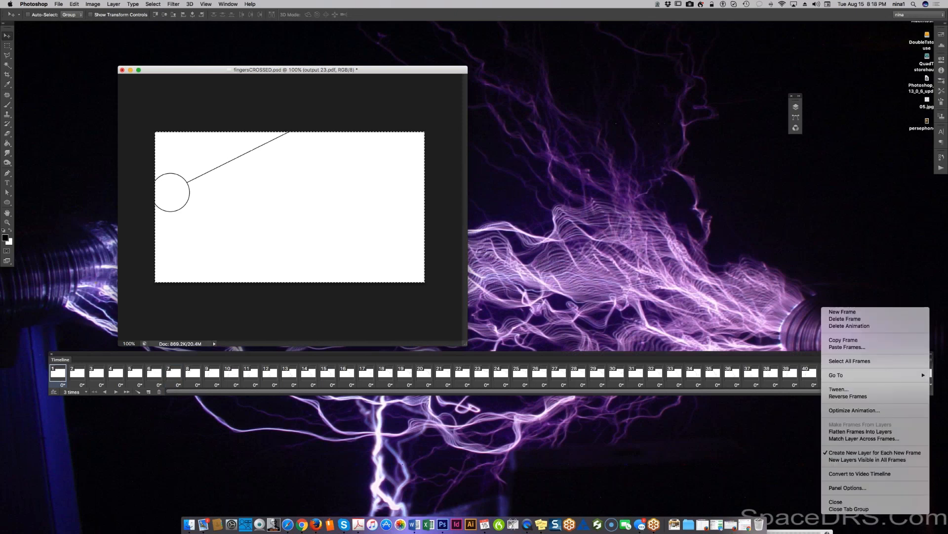
left_click(850, 361)
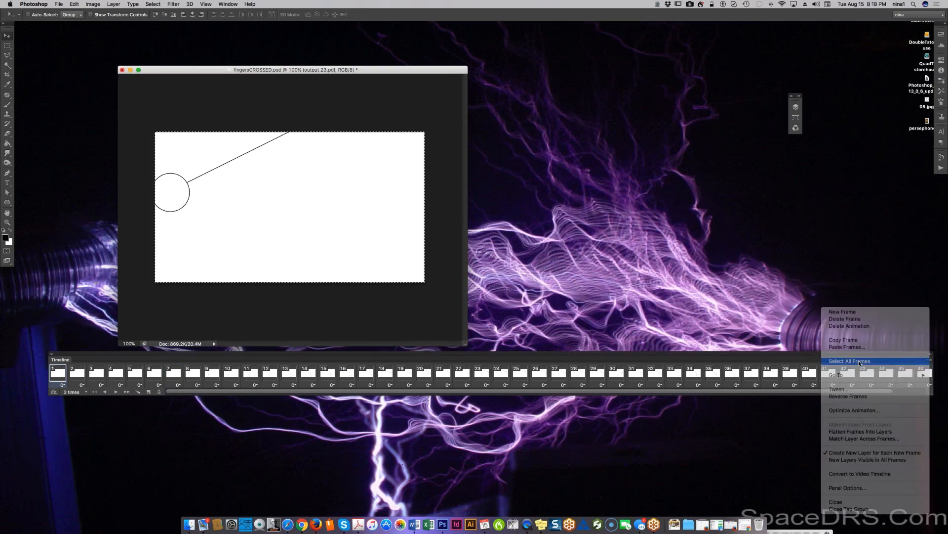
left_click(657, 384)
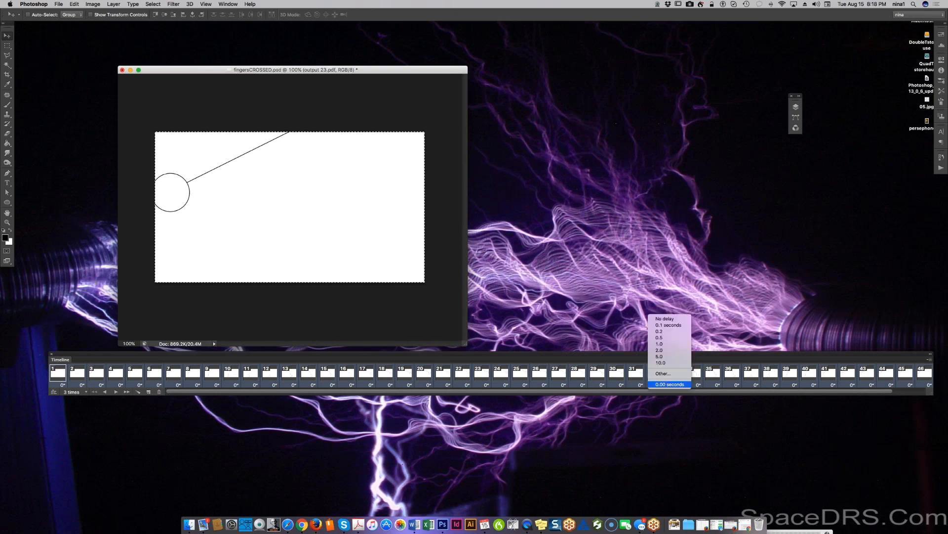
left_click(674, 322)
left_click(115, 391)
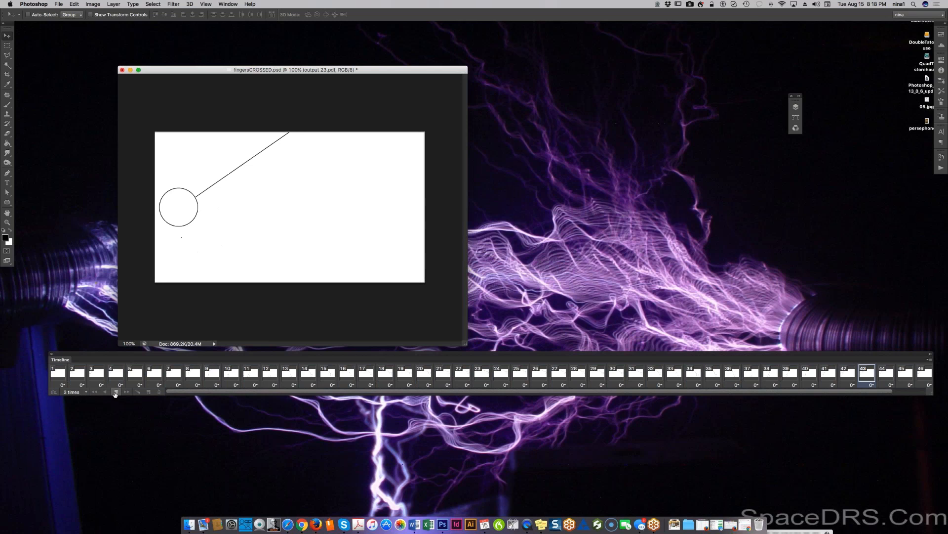
left_click(115, 392)
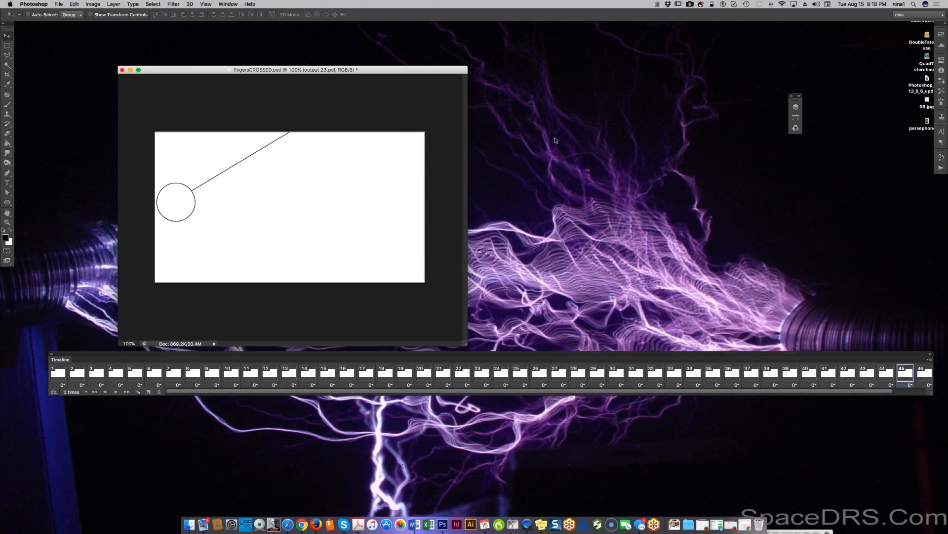
Render all frames as the QuickTime video fingersCROSSED.mov into the toonHACK folder
left_click_drag(379, 70, 447, 68)
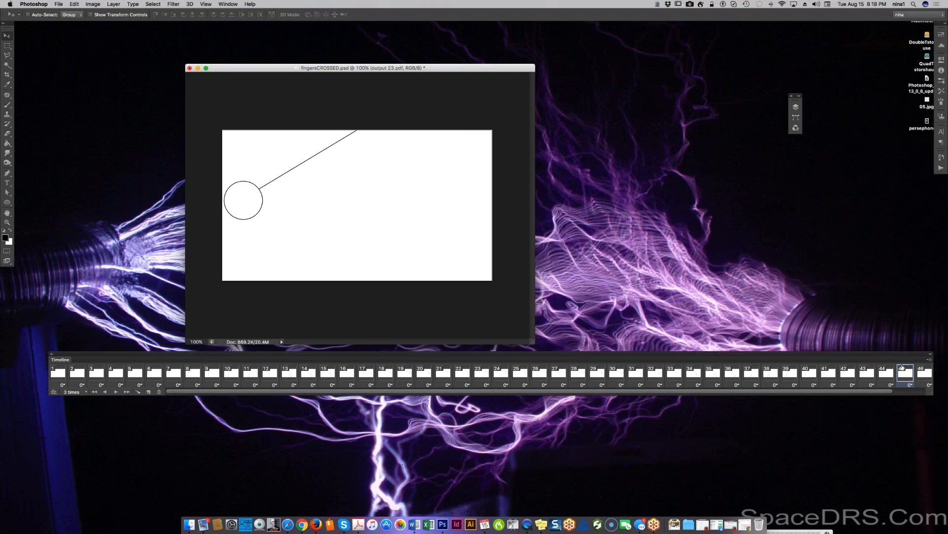
left_click(72, 4)
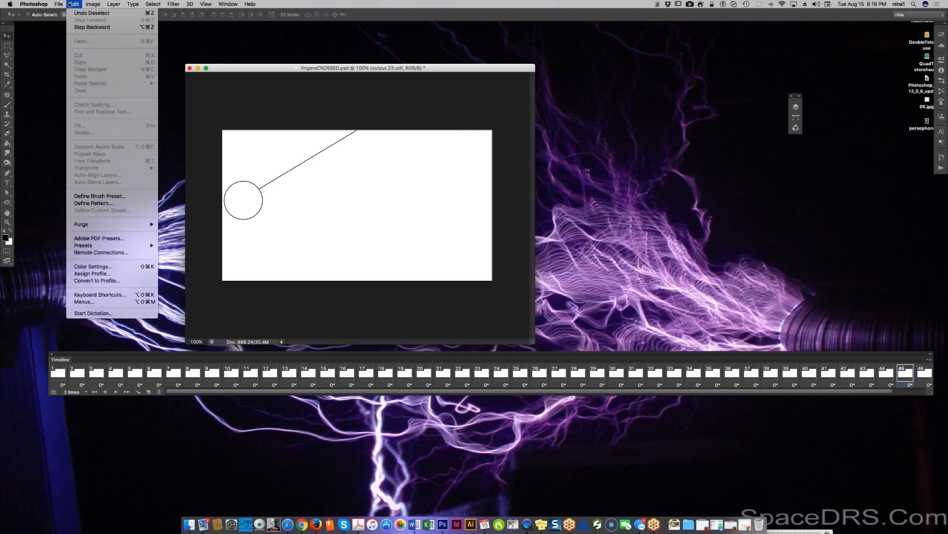
mouse_move(59, 4)
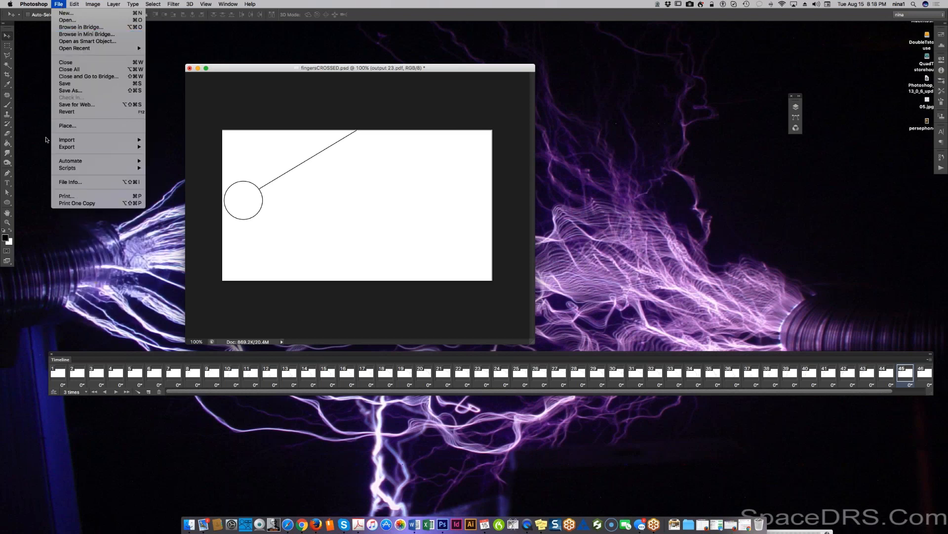
mouse_move(129, 147)
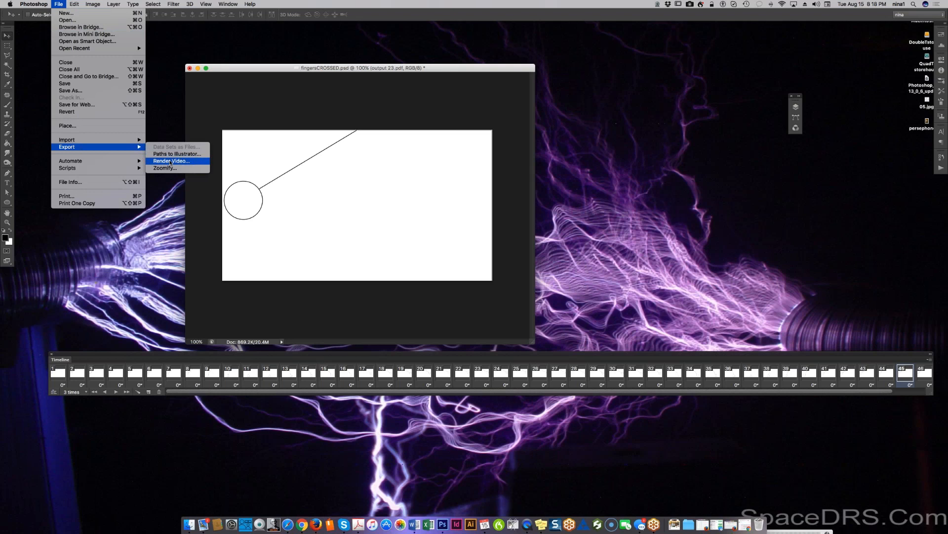
left_click(171, 161)
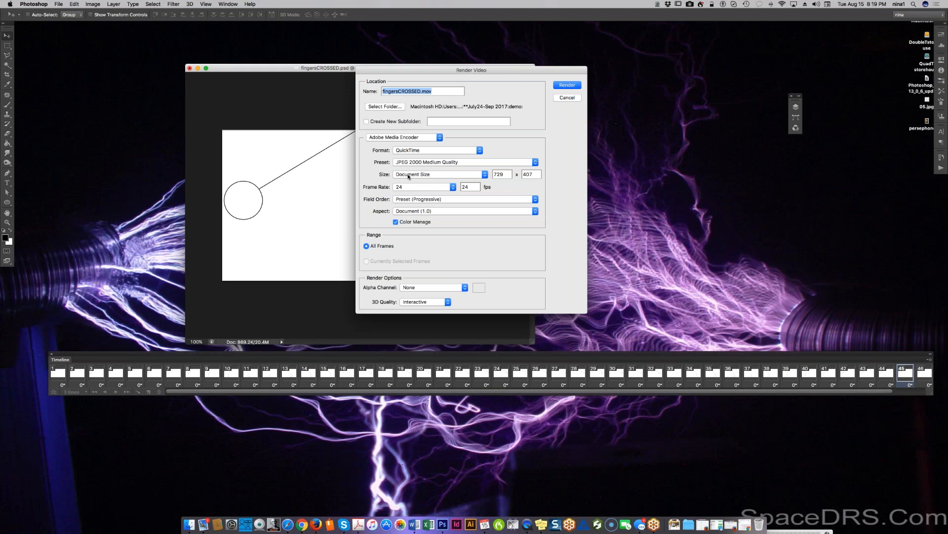
left_click(385, 106)
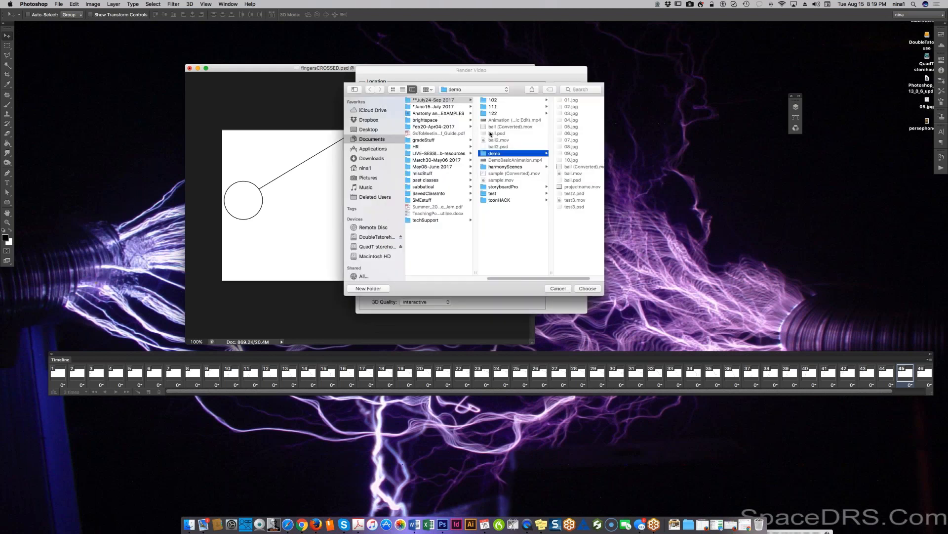
left_click(491, 199)
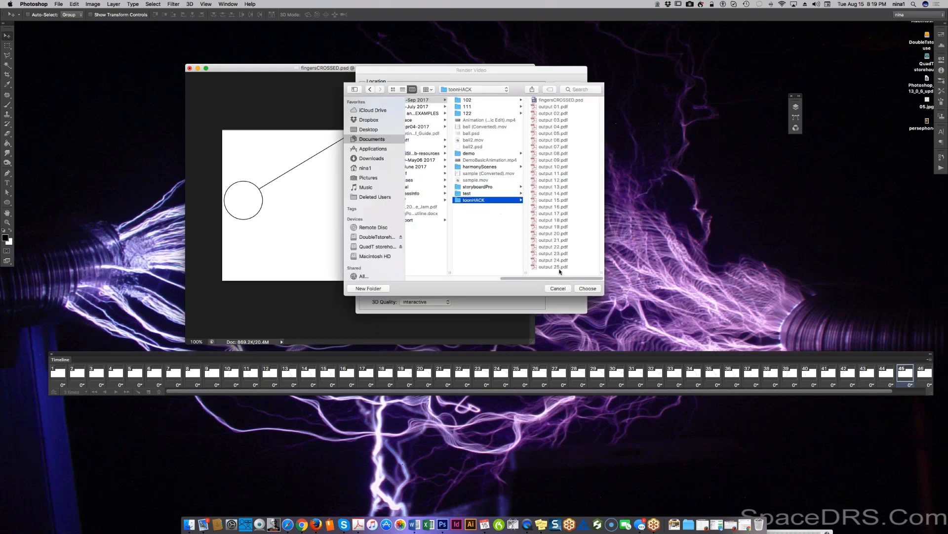
left_click(588, 289)
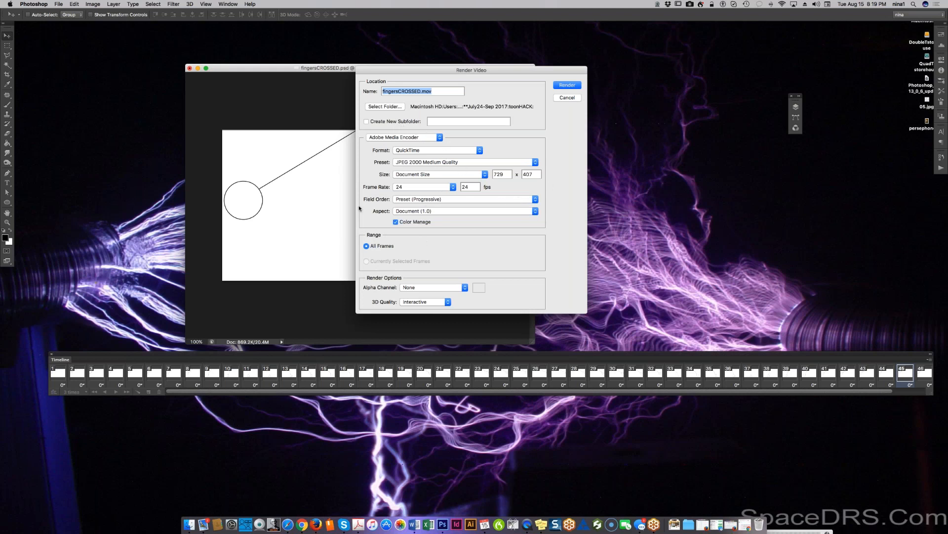
left_click(562, 86)
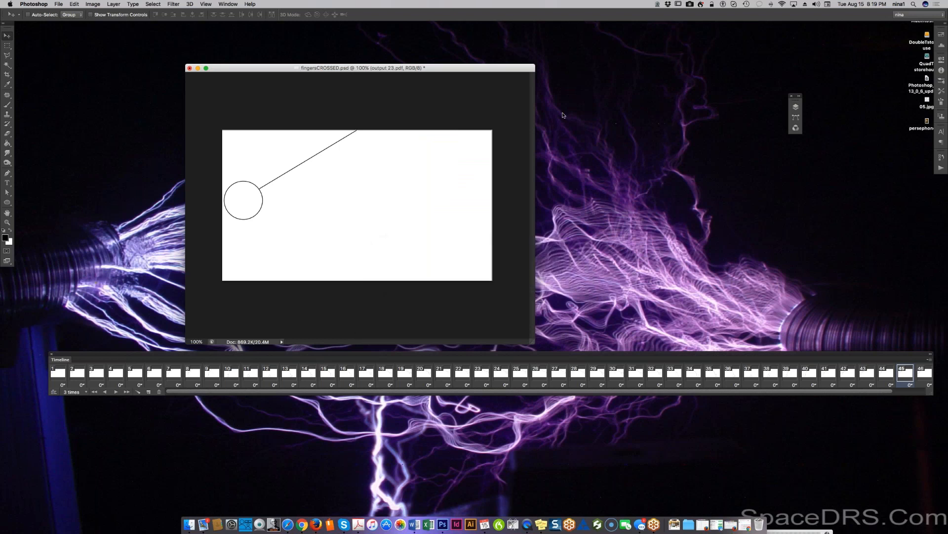
Switch to Finder, locate fingersCROSSED.mov in the toonHACK folder under Documents, and enlarge the Finder window
left_click(188, 525)
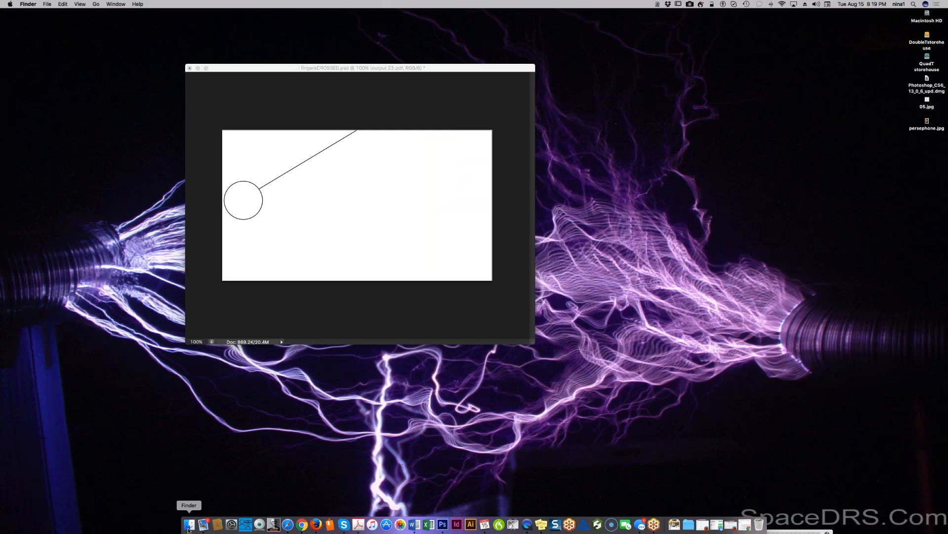
left_click(189, 525)
left_click_drag(544, 170, 252, 234)
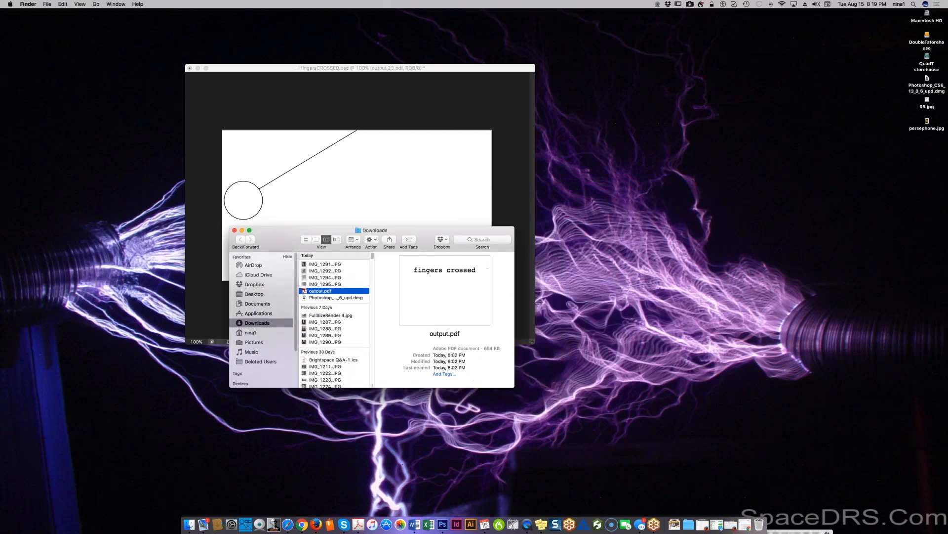
left_click(261, 294)
left_click(258, 303)
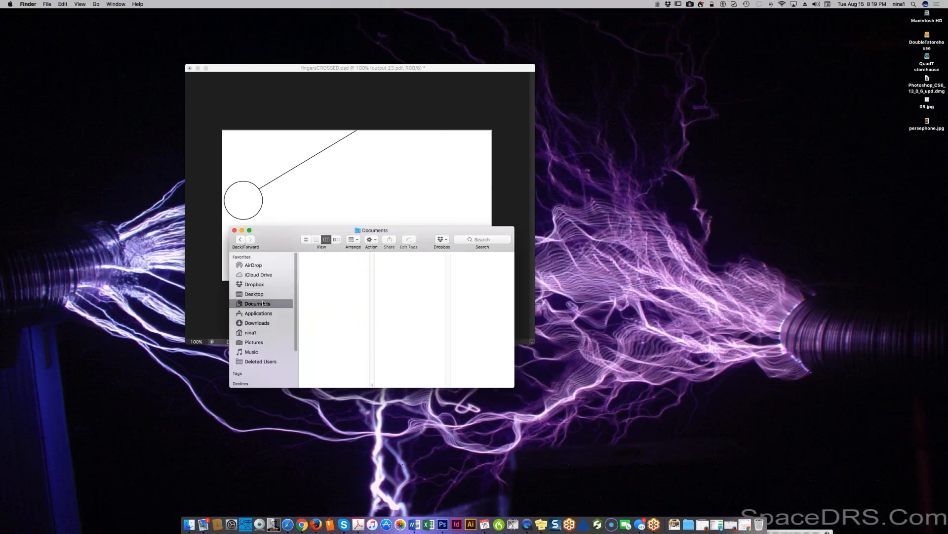
left_click(320, 288)
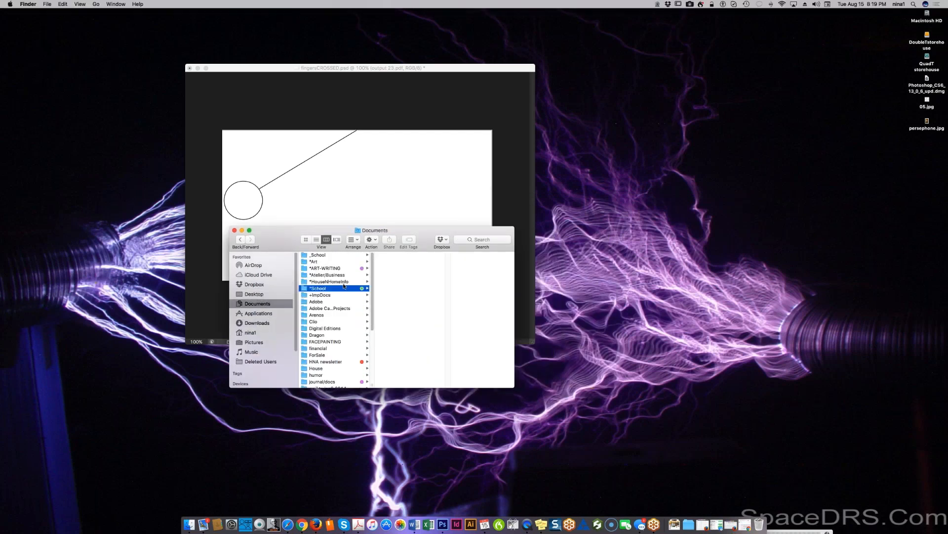
left_click(406, 256)
left_click(480, 257)
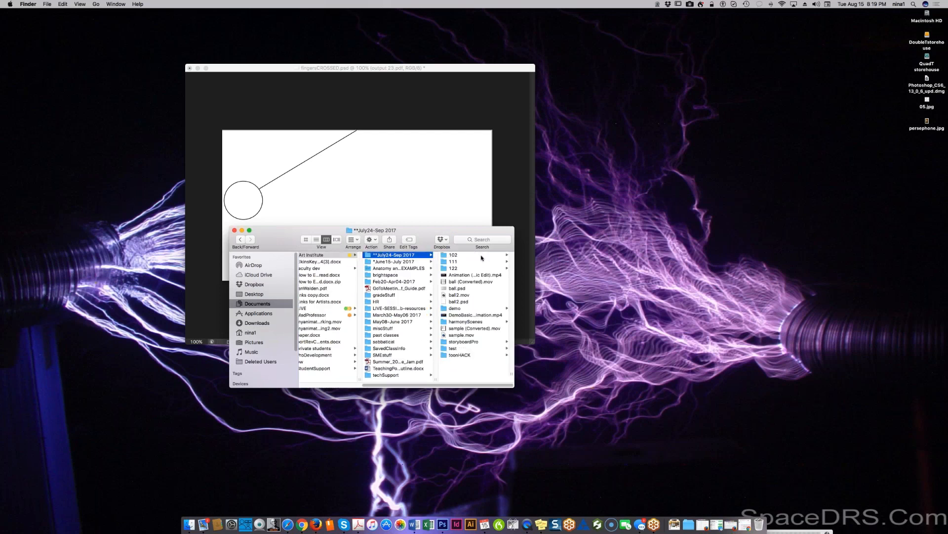
left_click(460, 355)
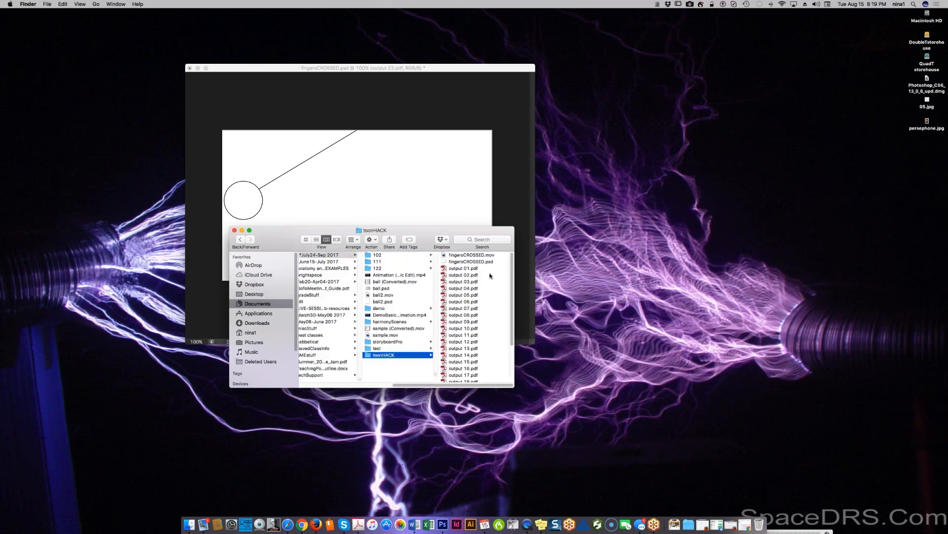
left_click(492, 256)
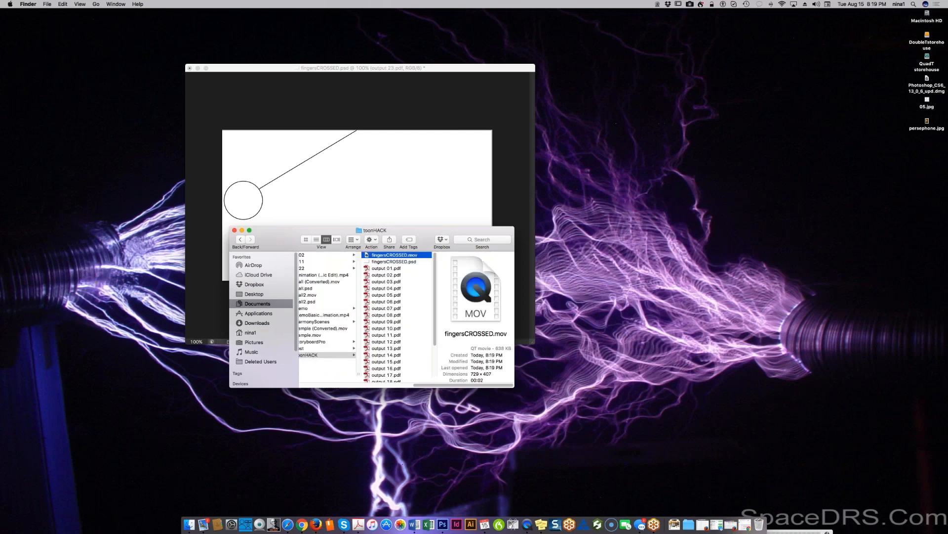
left_click_drag(511, 385, 695, 454)
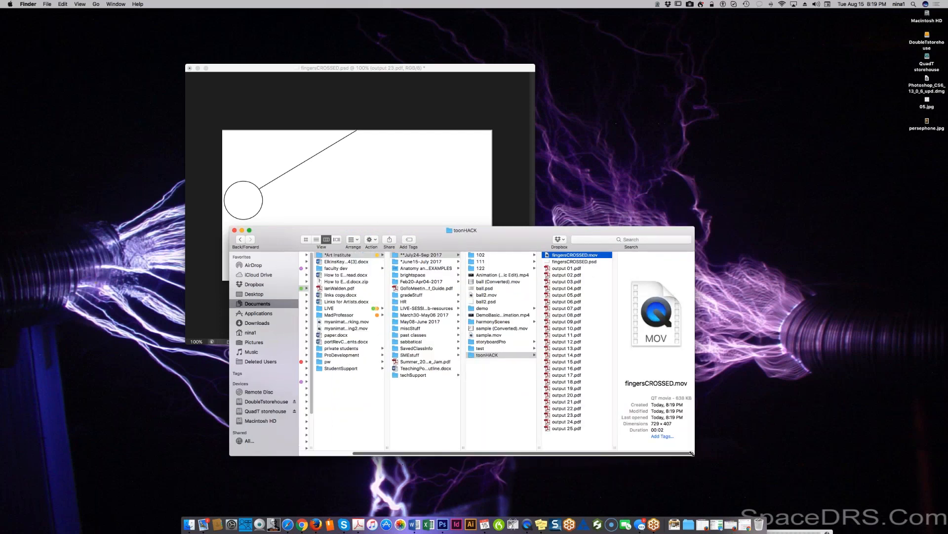
Open fingersCROSSED.mov in QuickTime Player, move its window clear of the document, and play the video
double_click(661, 321)
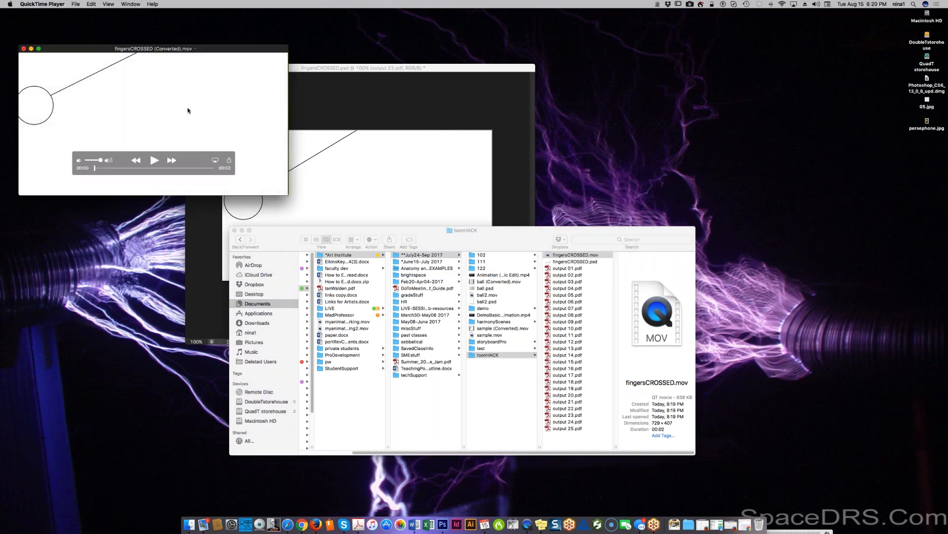
left_click_drag(205, 50, 646, 88)
left_click(596, 199)
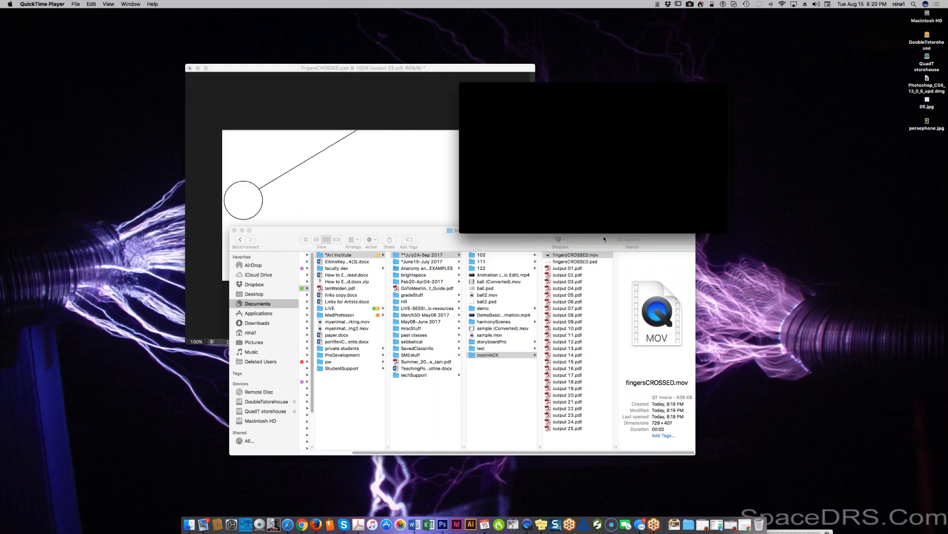
Replay the converted fingersCROSSED movie several times to check the pendulum's swing
left_click(594, 198)
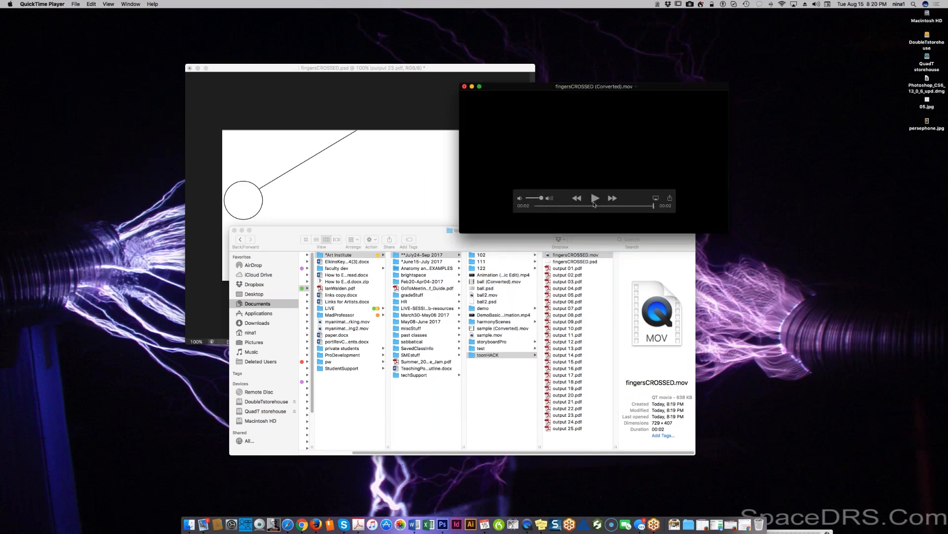
left_click(593, 199)
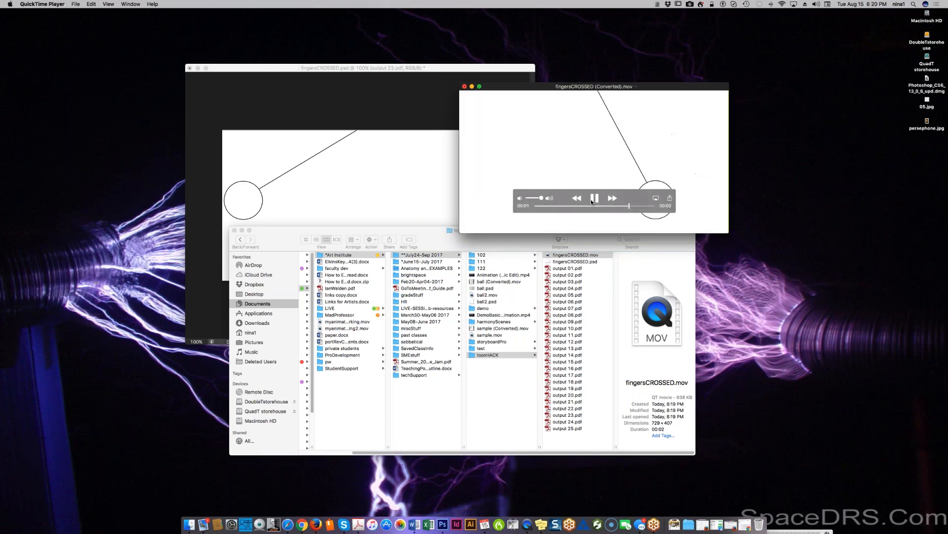
left_click(593, 200)
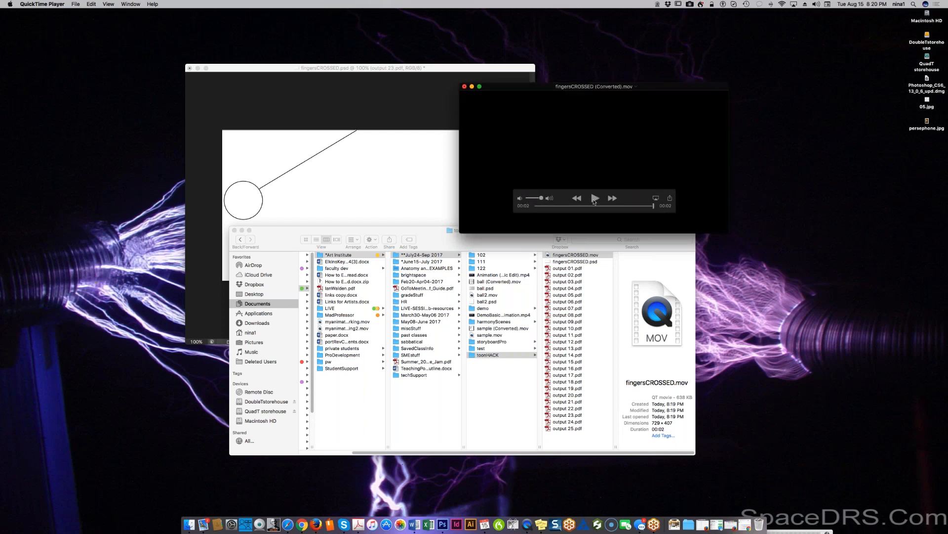
left_click(594, 200)
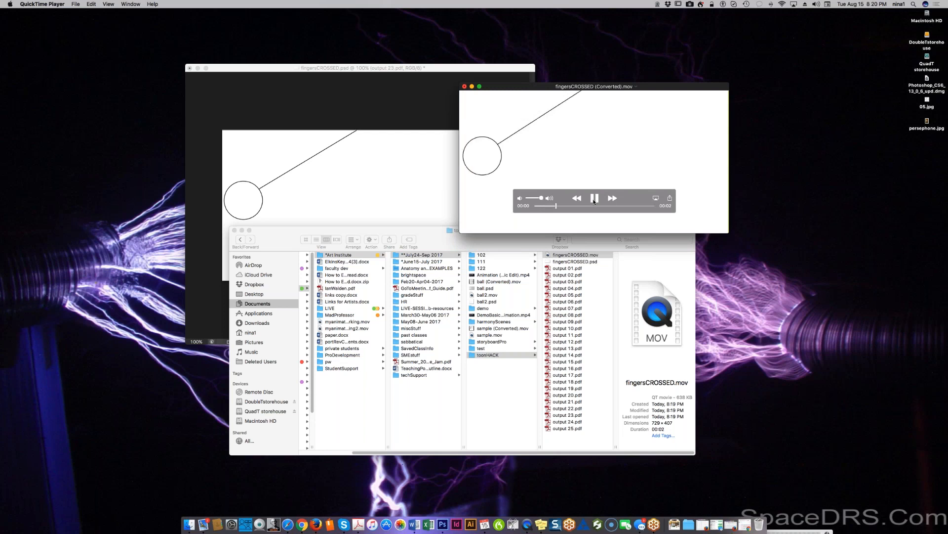
left_click(594, 199)
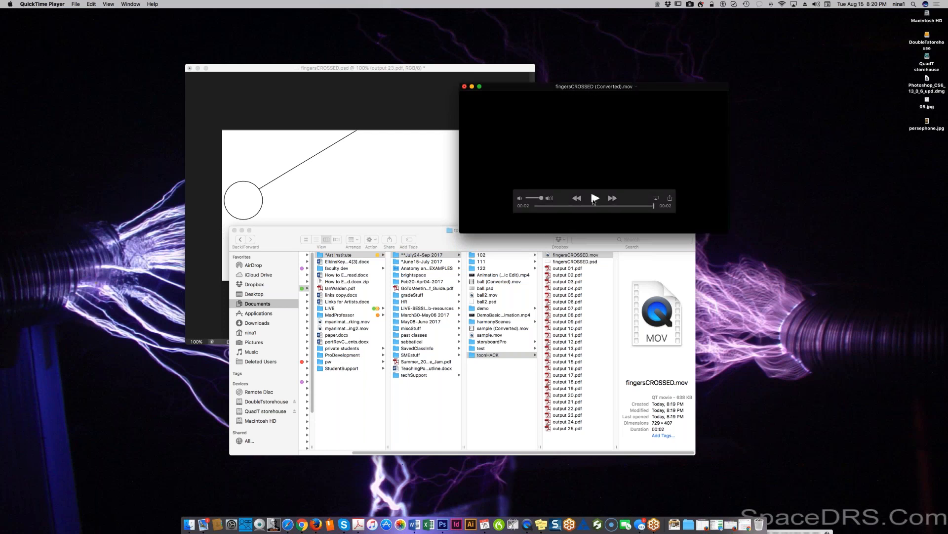
left_click(594, 199)
Save the converted movie as fingersCROSSED (Converted).mov in the toonHACK folder and play it
left_click(75, 5)
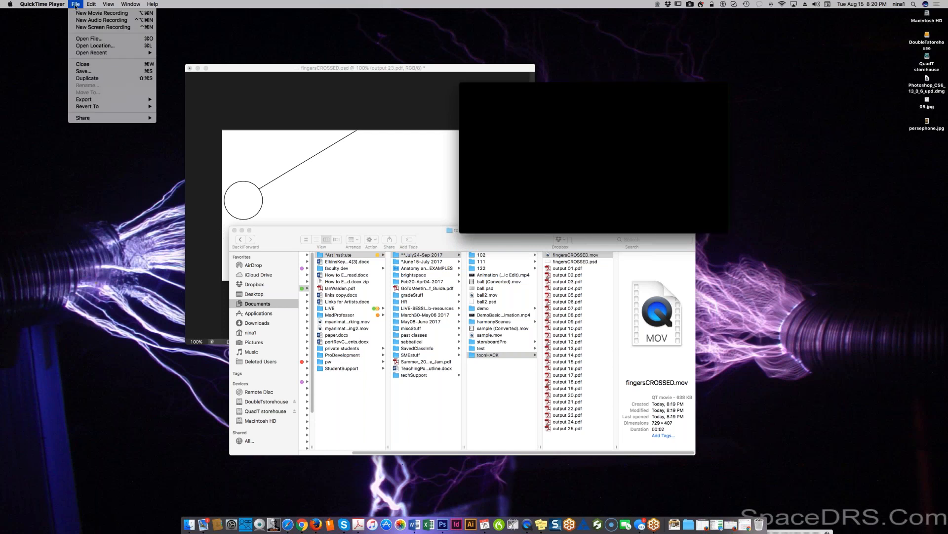
left_click(79, 72)
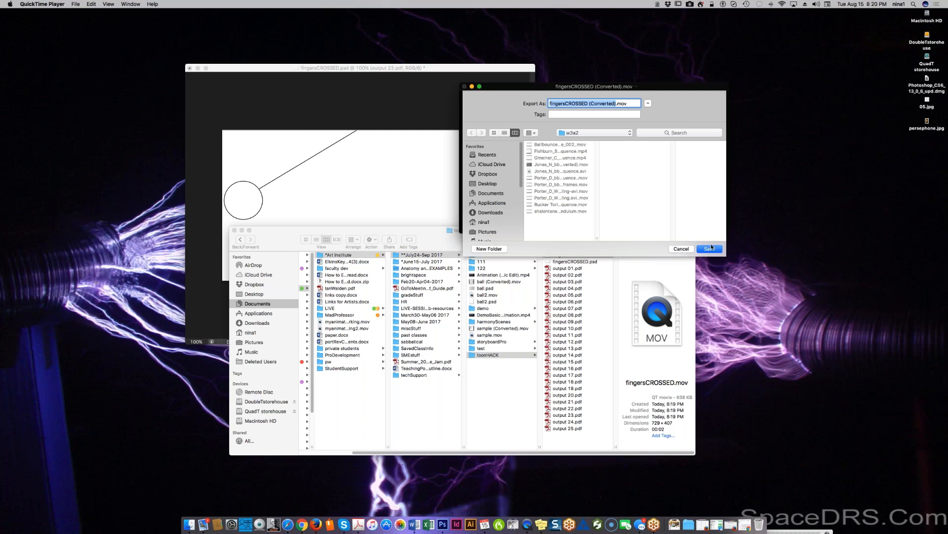
left_click(664, 134)
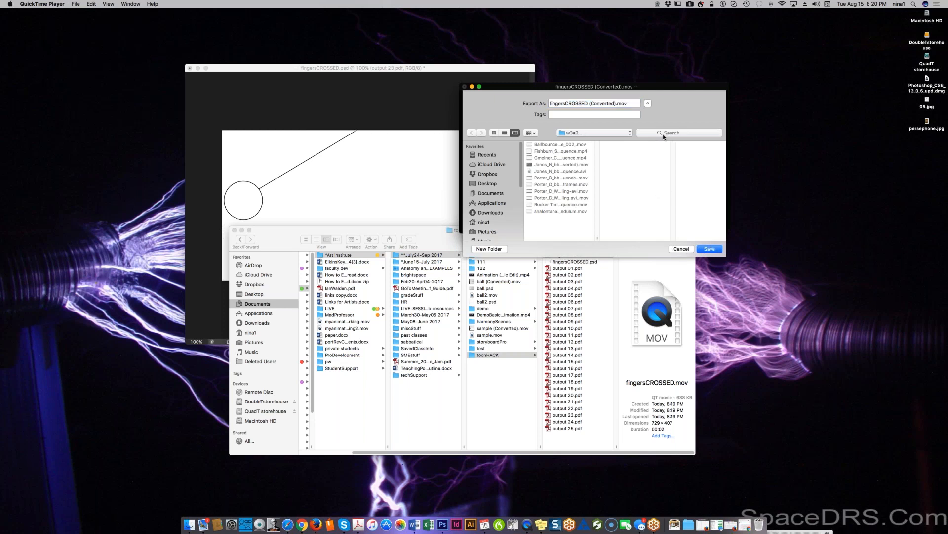
left_click(603, 132)
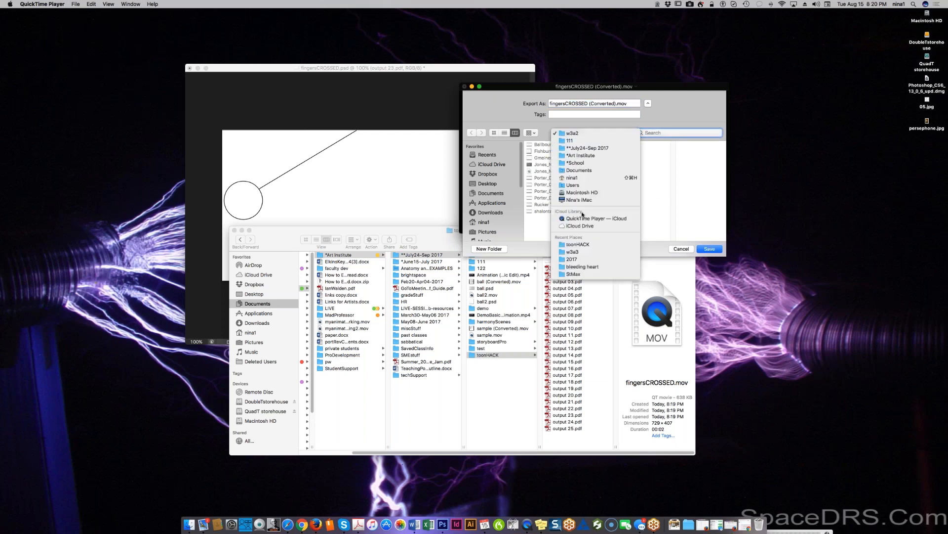
left_click(577, 244)
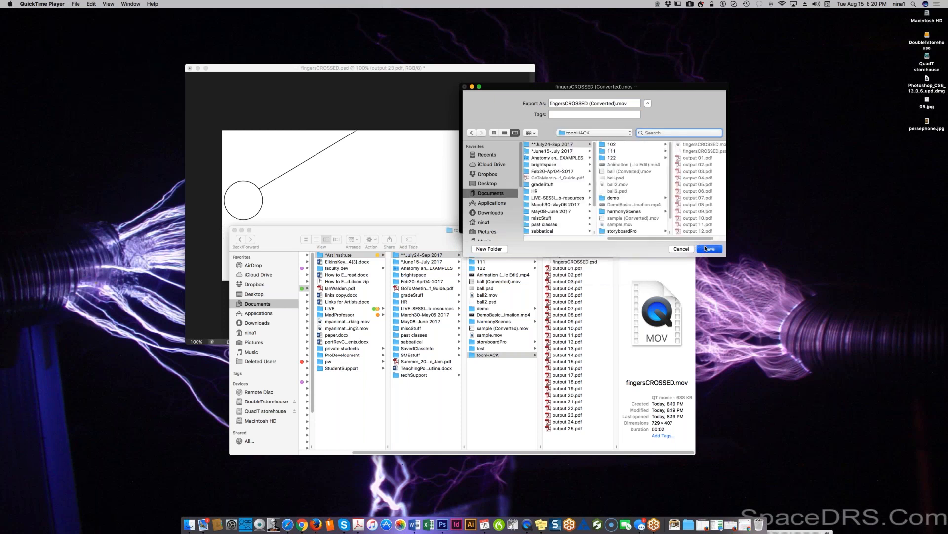
left_click(707, 248)
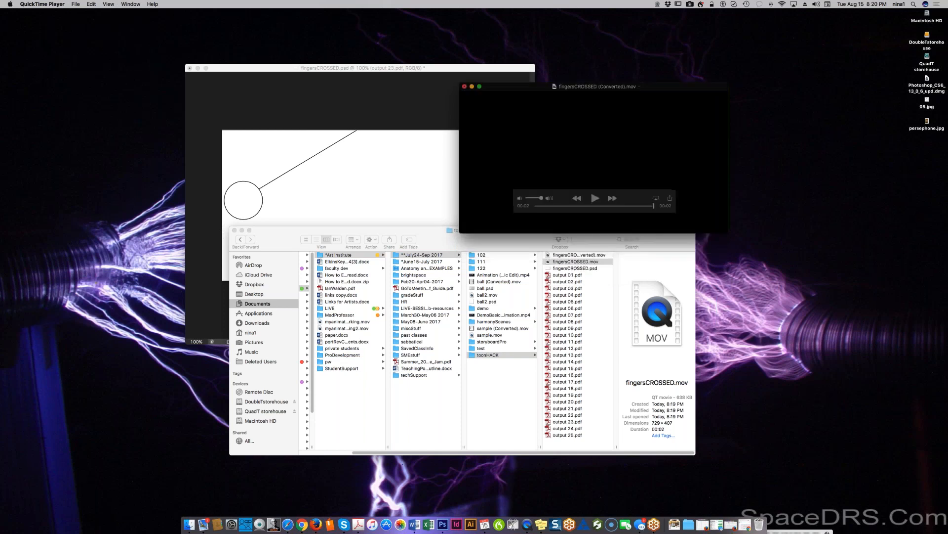
left_click(594, 198)
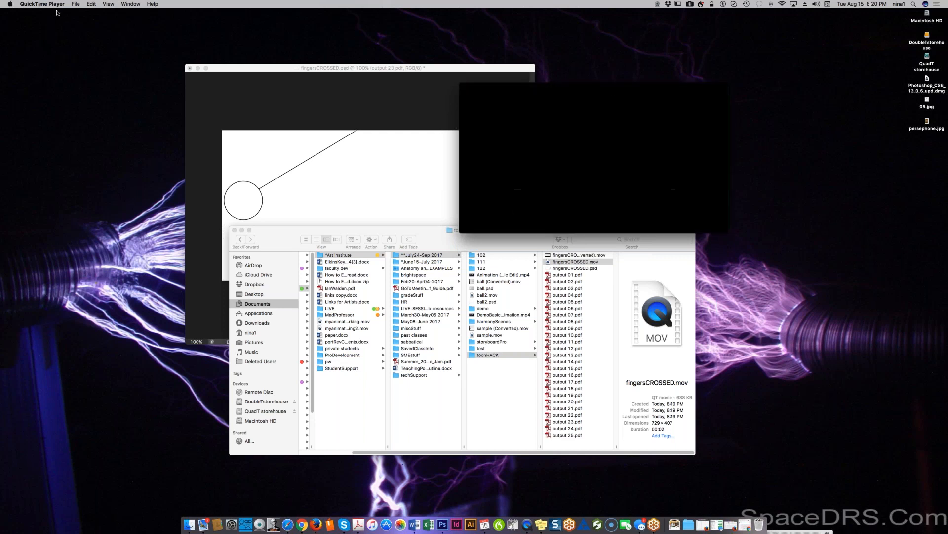
left_click(76, 4)
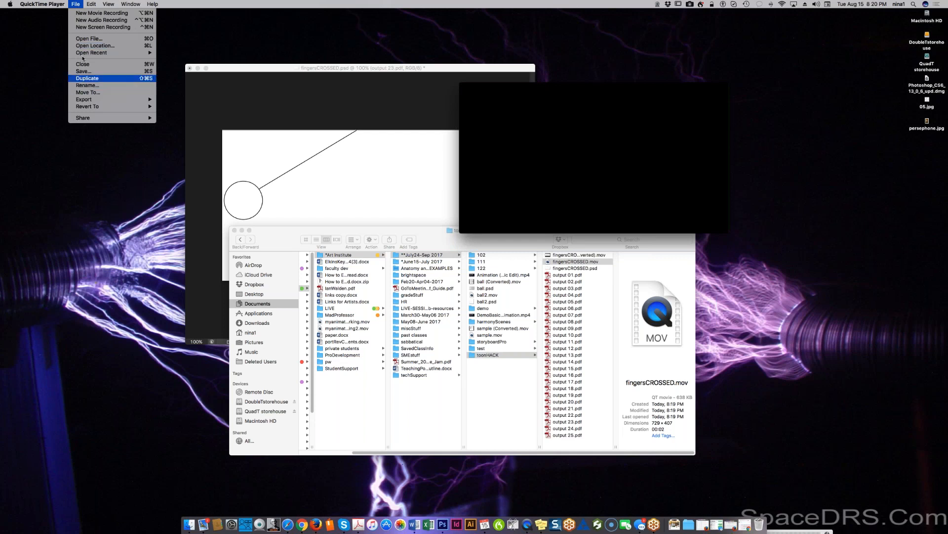
mouse_move(108, 4)
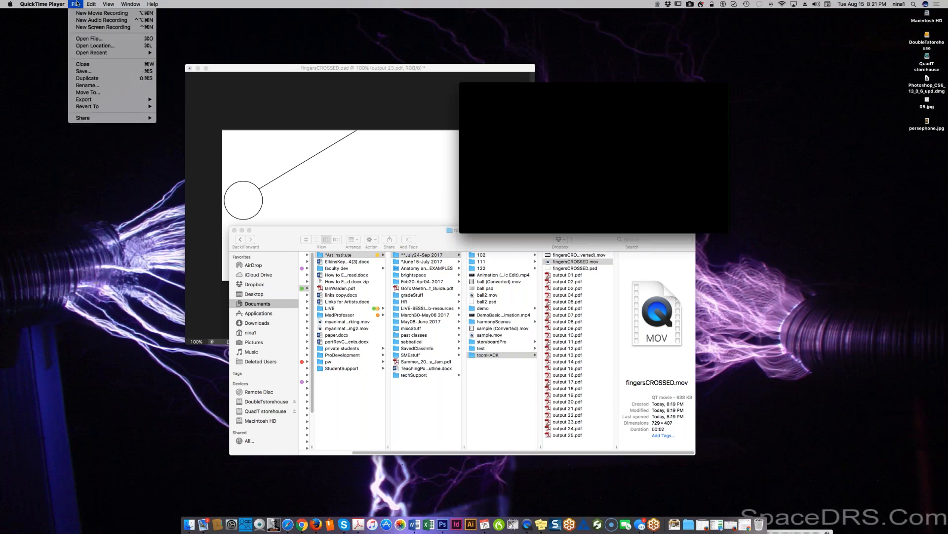
mouse_move(82, 100)
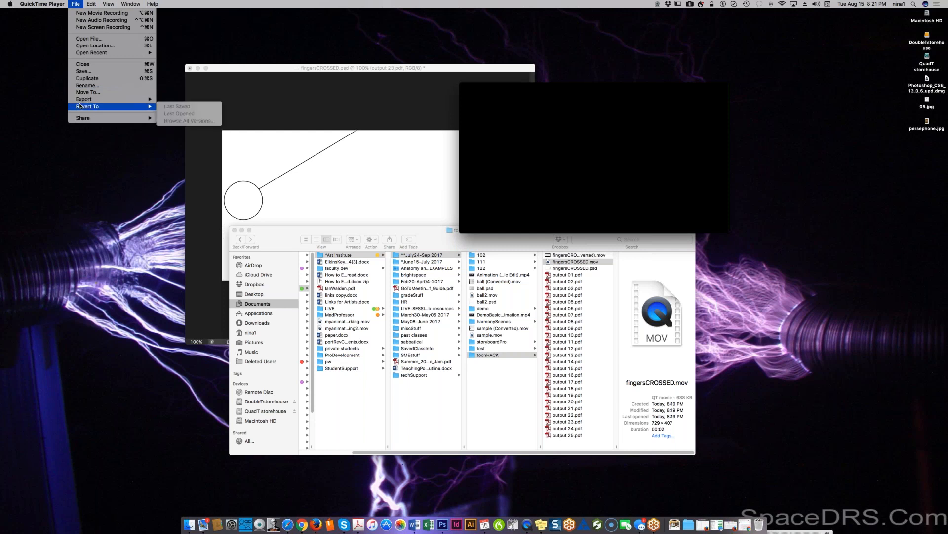
mouse_move(79, 119)
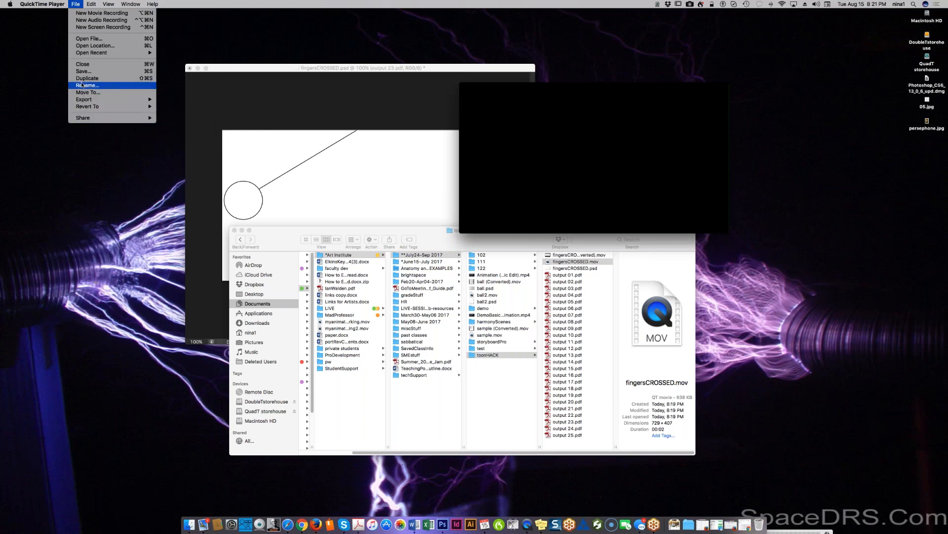
mouse_move(81, 53)
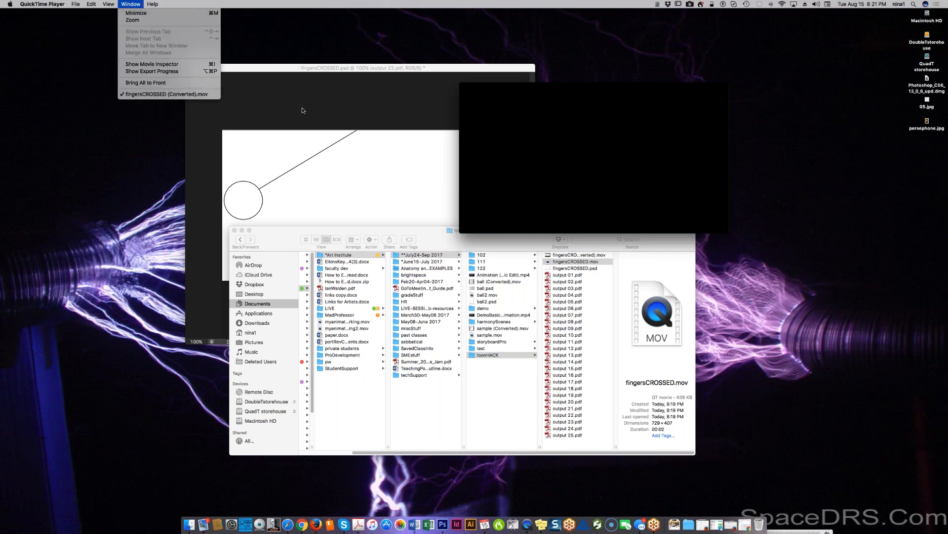
left_click(533, 182)
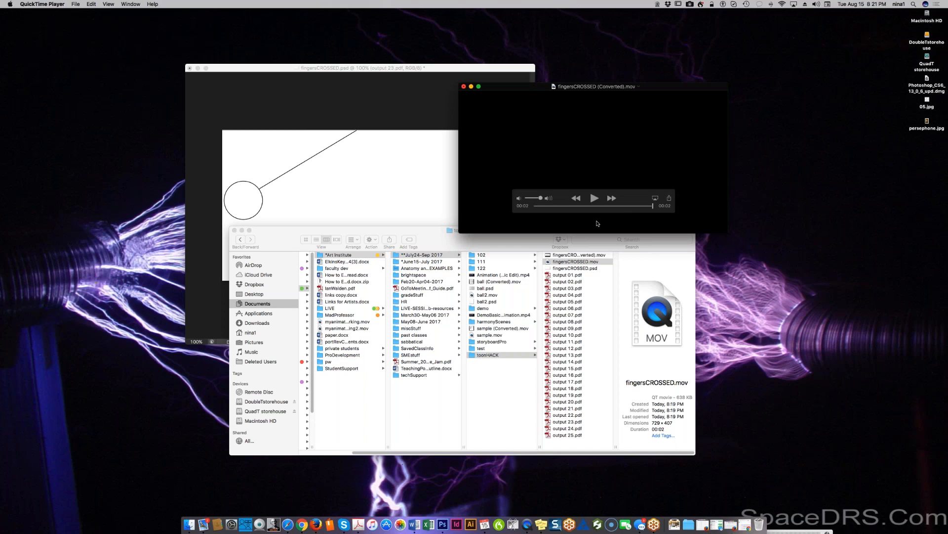